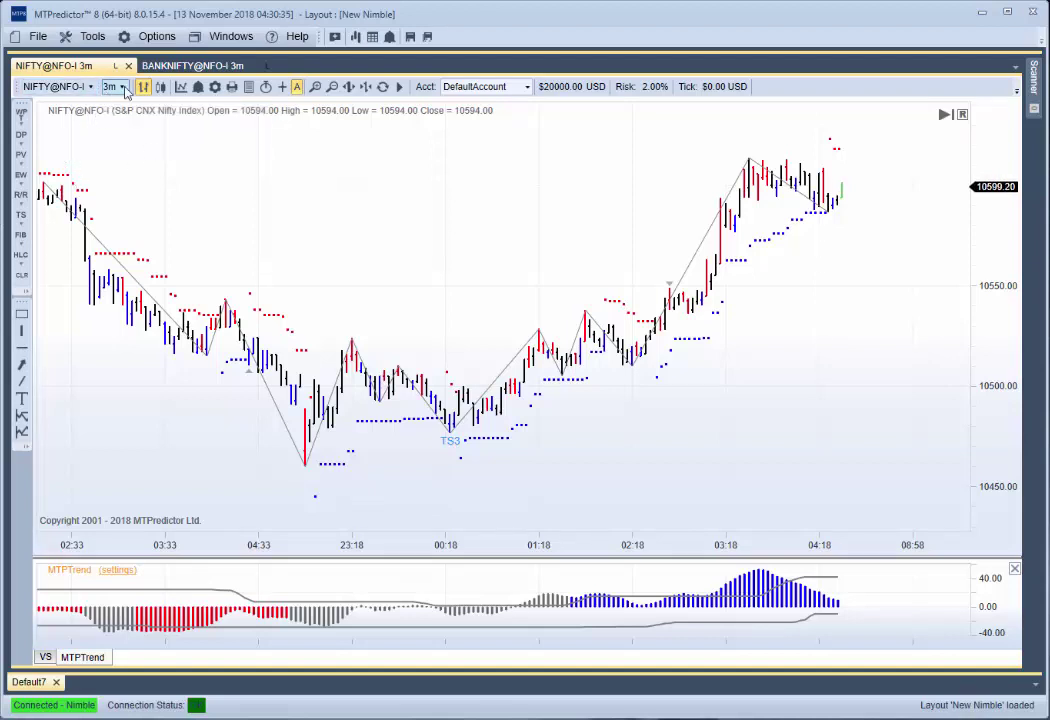
# Put the NIFTY chart on 15-minute bars and start bar replay from an earlier starting bar.
pyautogui.click(125, 88)
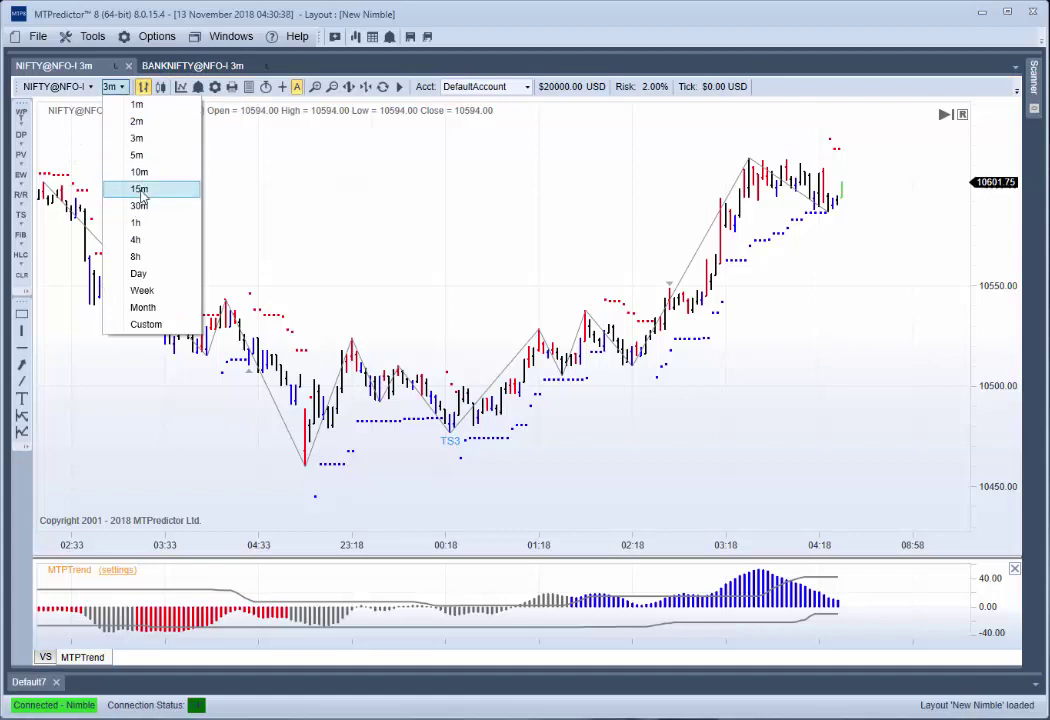
pyautogui.click(125, 188)
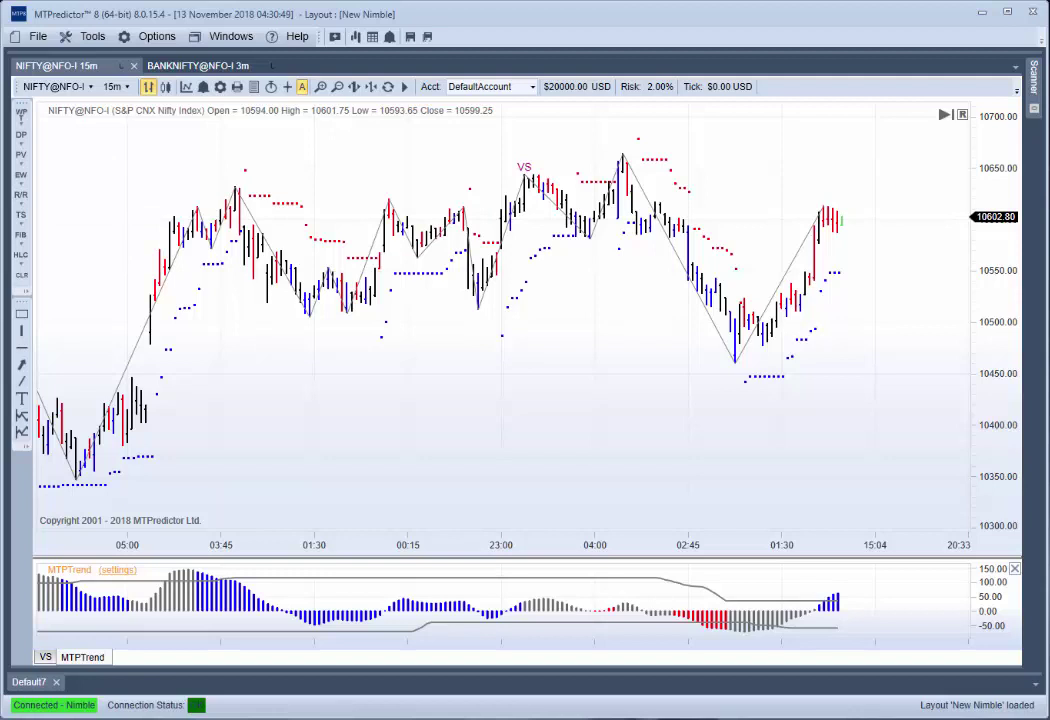
pyautogui.click(404, 87)
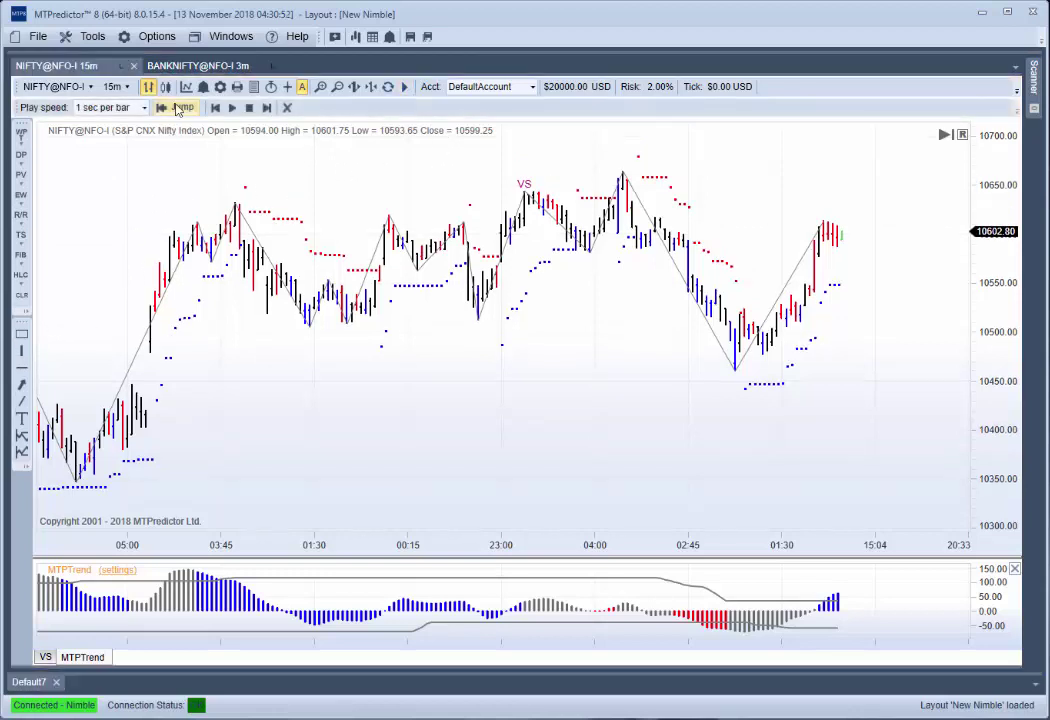
pyautogui.click(722, 343)
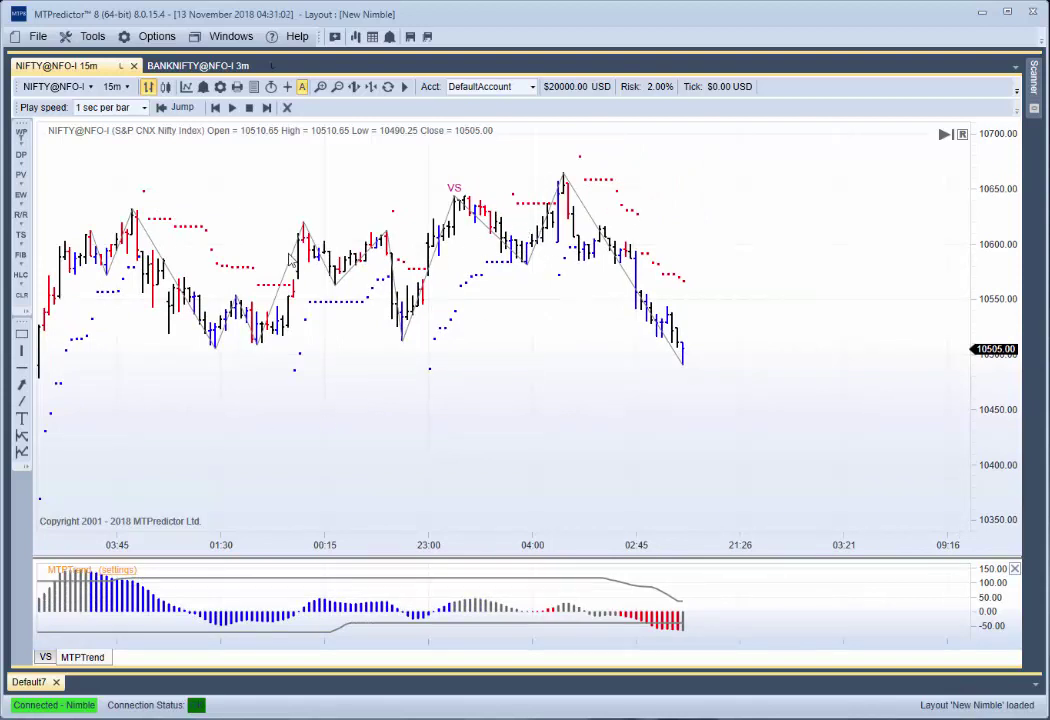
# Add an intermediate and a major support decision-point zone at the two lows.
pyautogui.rightClick(535, 264)
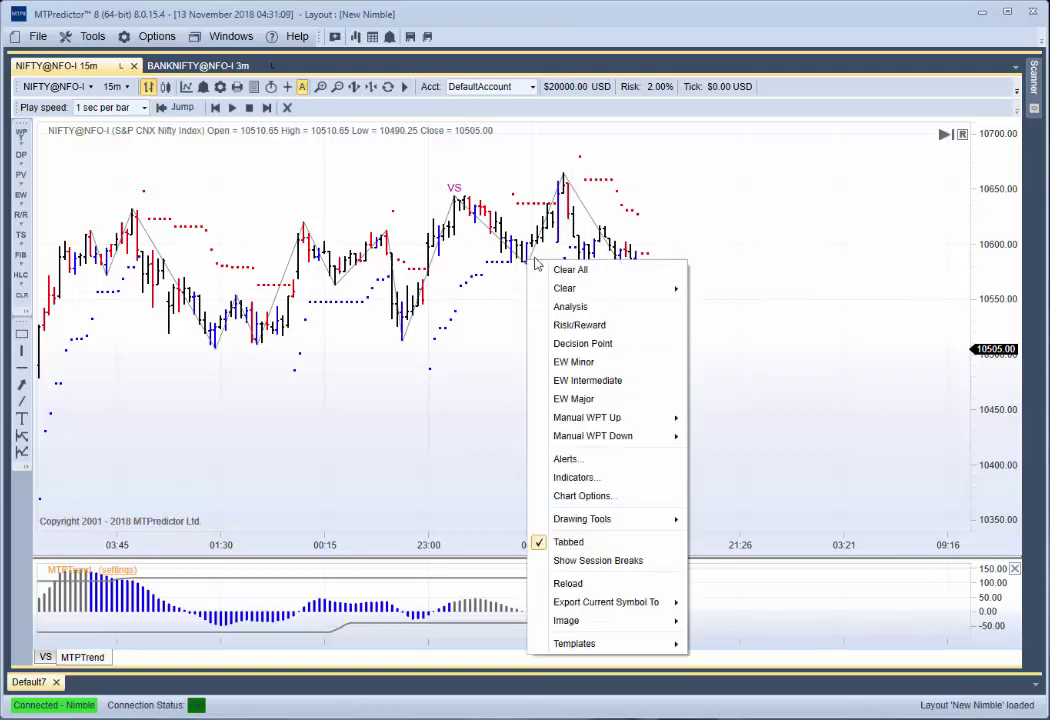
pyautogui.click(563, 343)
pyautogui.moveTo(614, 284); pyautogui.dragTo(635, 284)
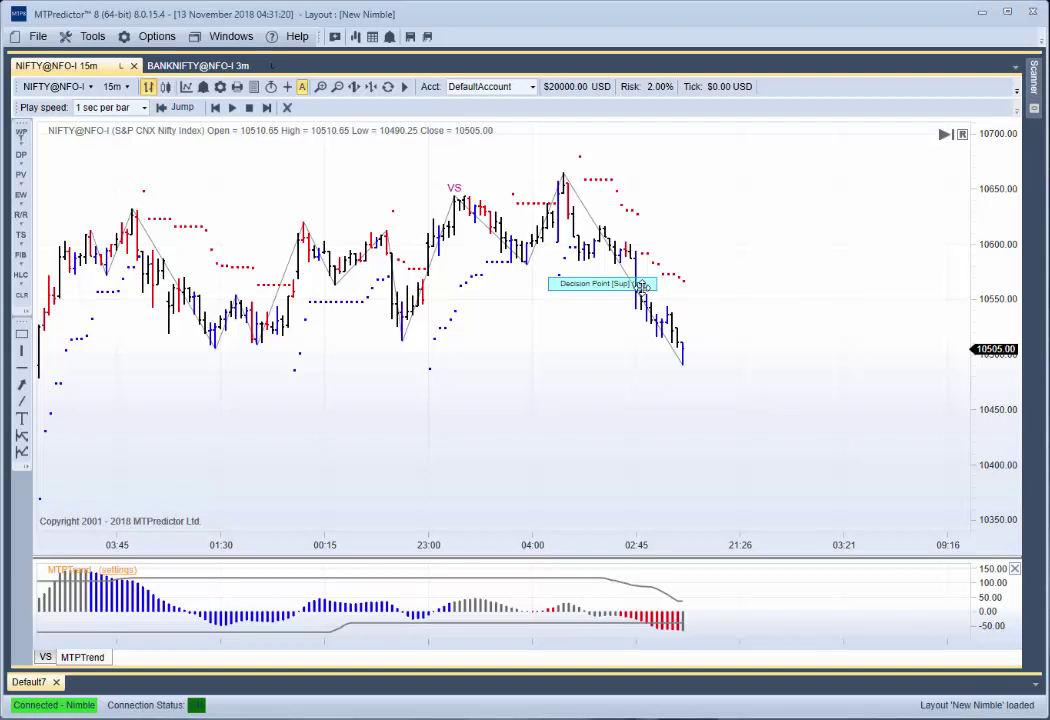
pyautogui.rightClick(404, 366)
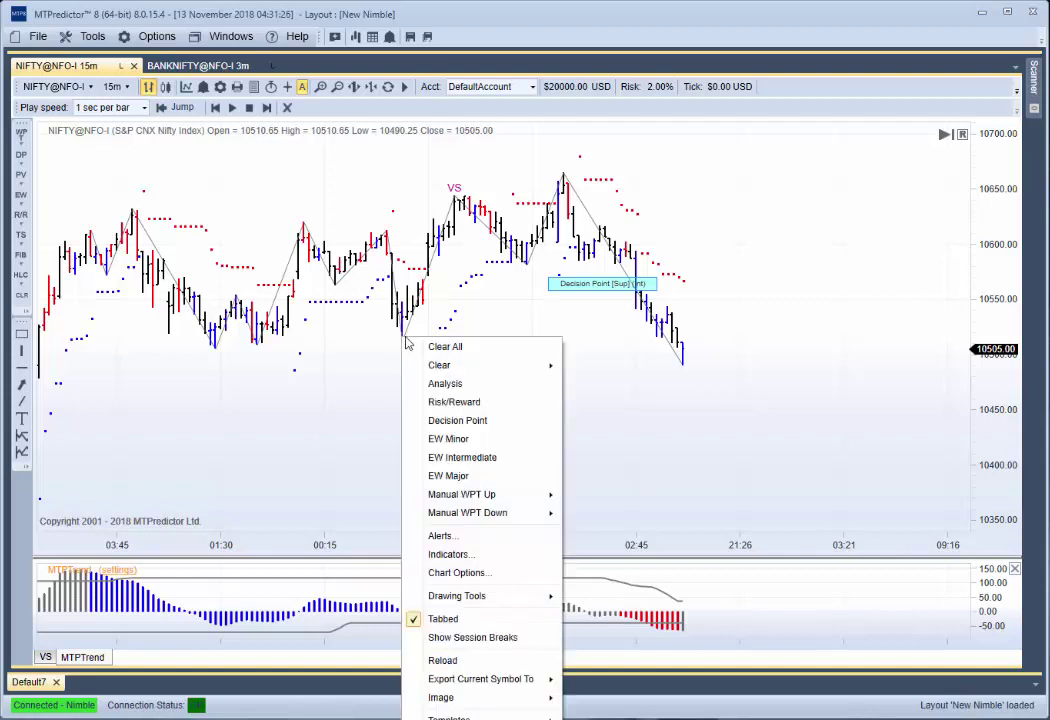
pyautogui.click(452, 421)
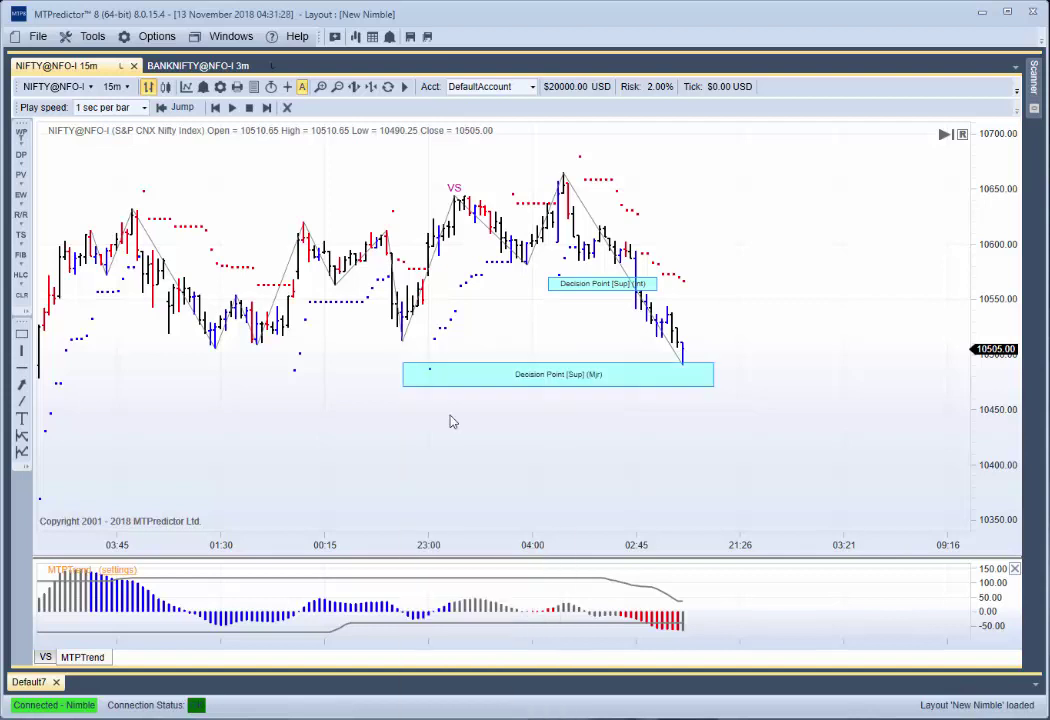
# Delete the extra left-side decision-point zone and exit replay back to live data.
pyautogui.rightClick(219, 353)
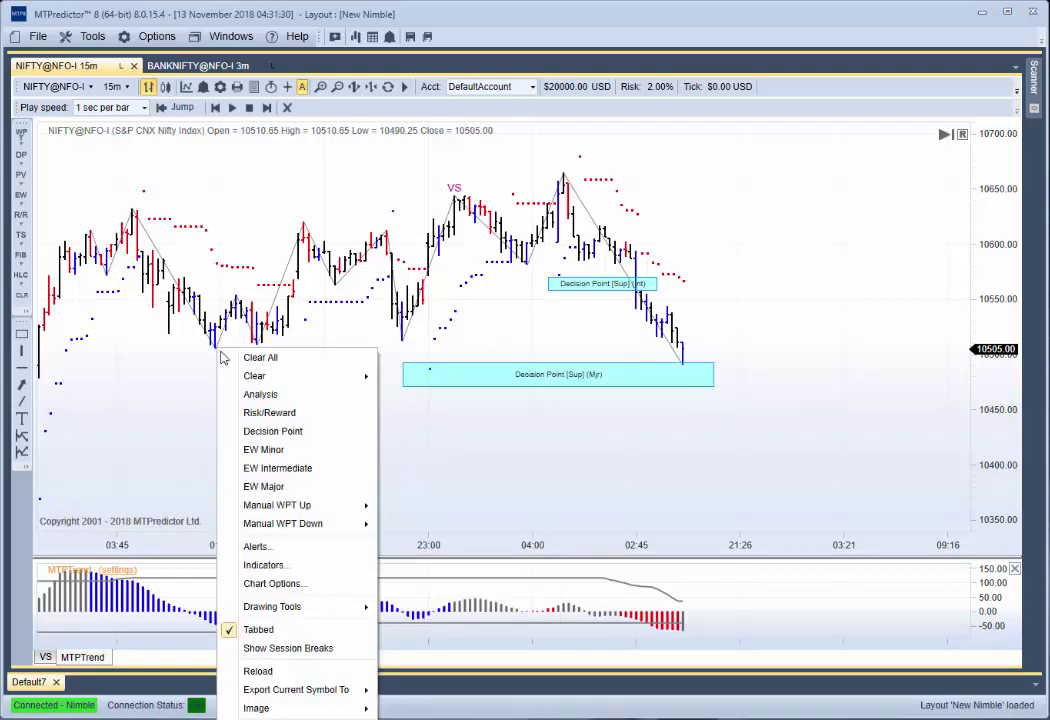
pyautogui.click(226, 430)
pyautogui.moveTo(344, 372)
pyautogui.mouseDown()
pyautogui.moveTo(546, 391)
pyautogui.moveTo(456, 370)
pyautogui.moveTo(356, 368)
pyautogui.mouseUp()
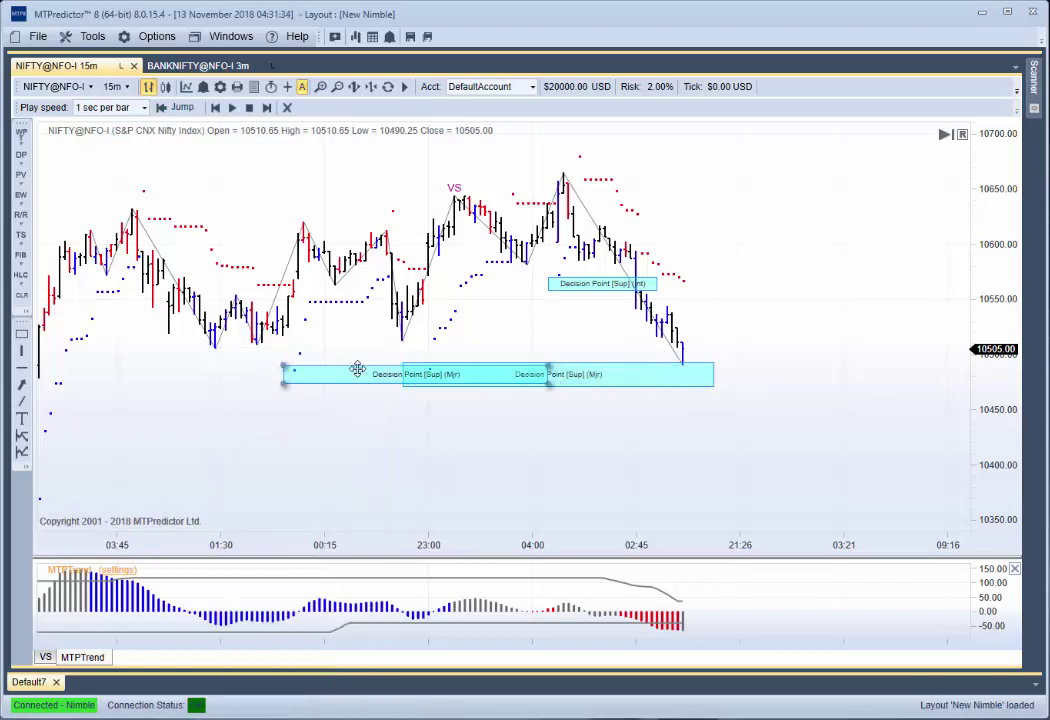
pyautogui.rightClick(352, 381)
pyautogui.click(394, 399)
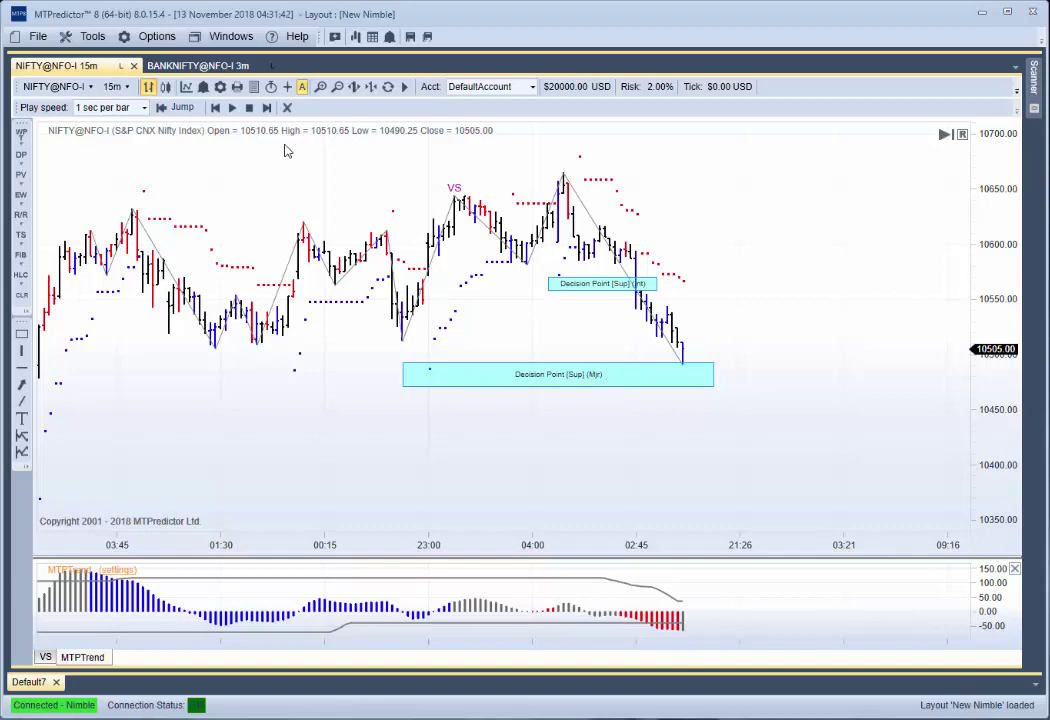
pyautogui.click(286, 107)
pyautogui.click(591, 360)
pyautogui.scroll(2, 586, 428)
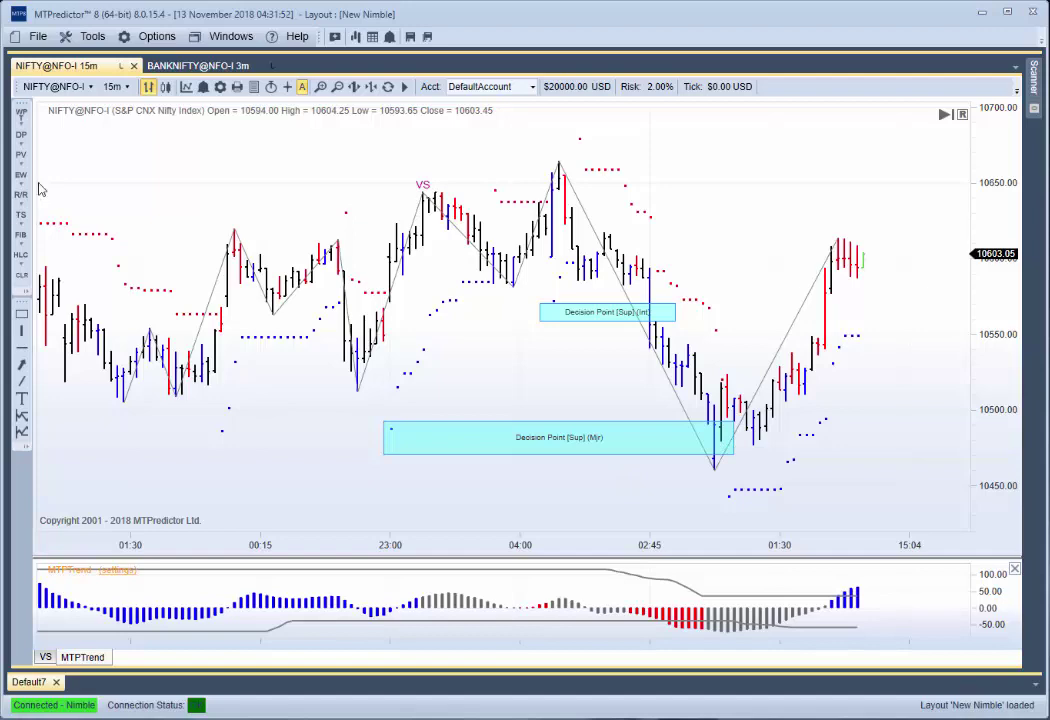
# Switch NIFTY to 3-minute bars, then add and clear an intermediate Elliott wave count.
pyautogui.click(115, 86)
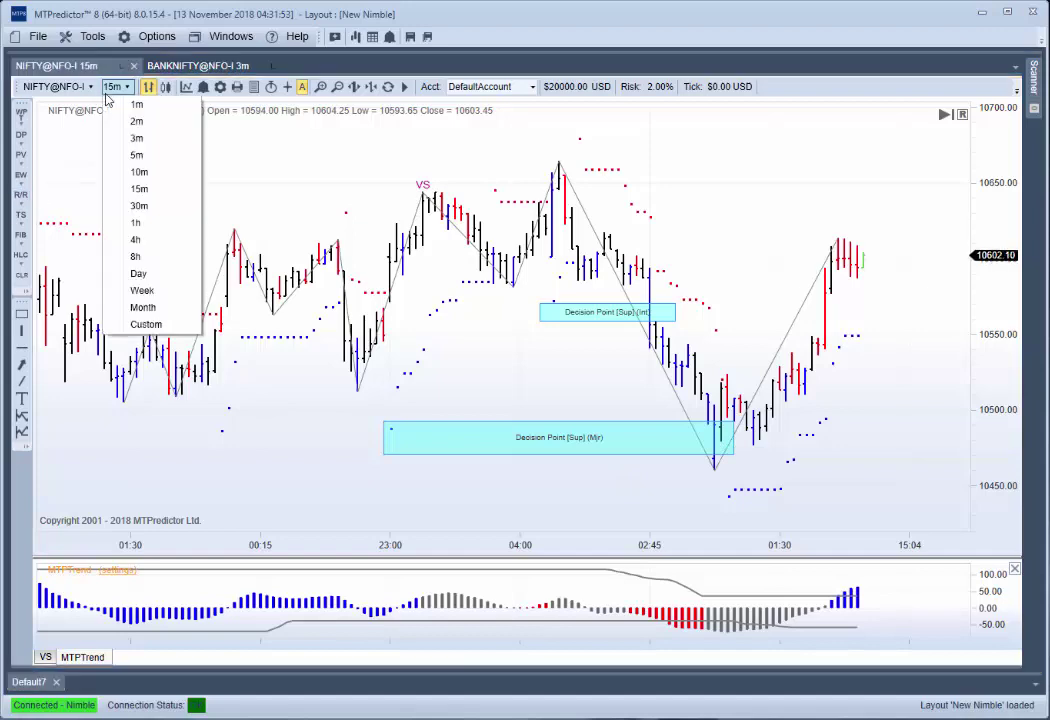
pyautogui.click(136, 138)
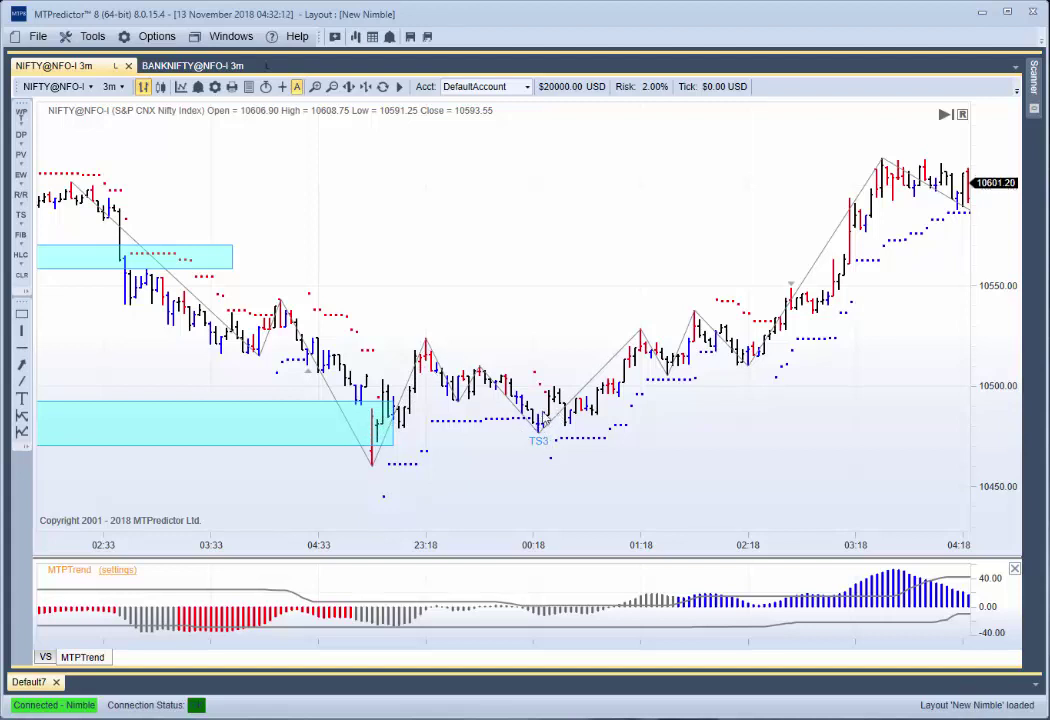
pyautogui.rightClick(545, 420)
pyautogui.click(625, 134)
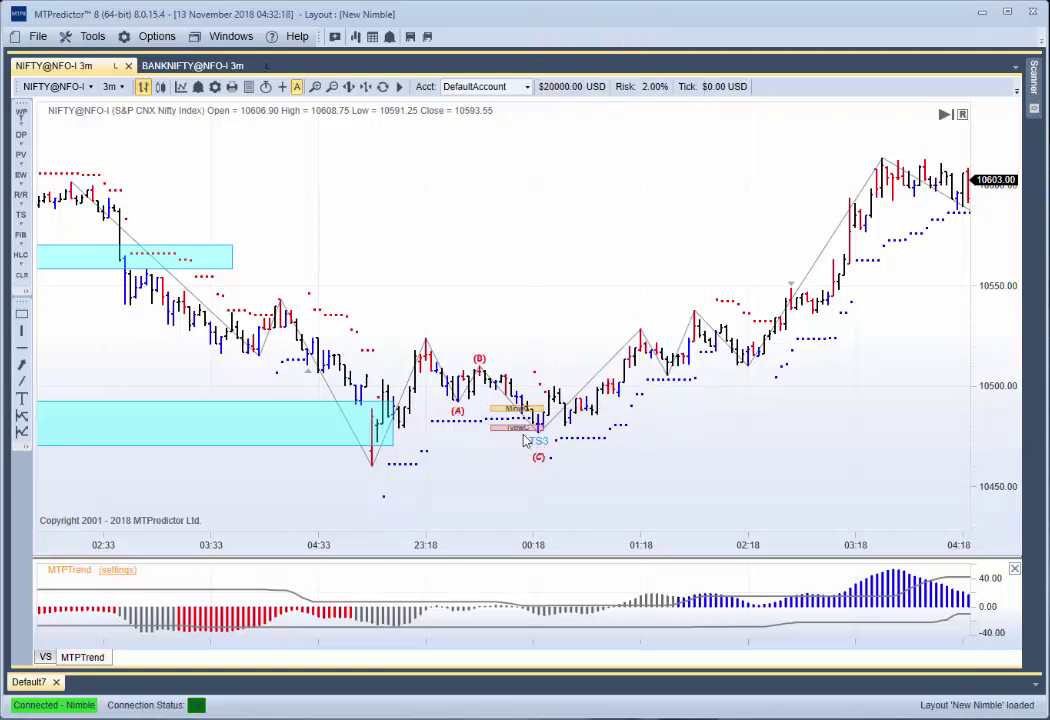
pyautogui.rightClick(457, 286)
pyautogui.click(497, 282)
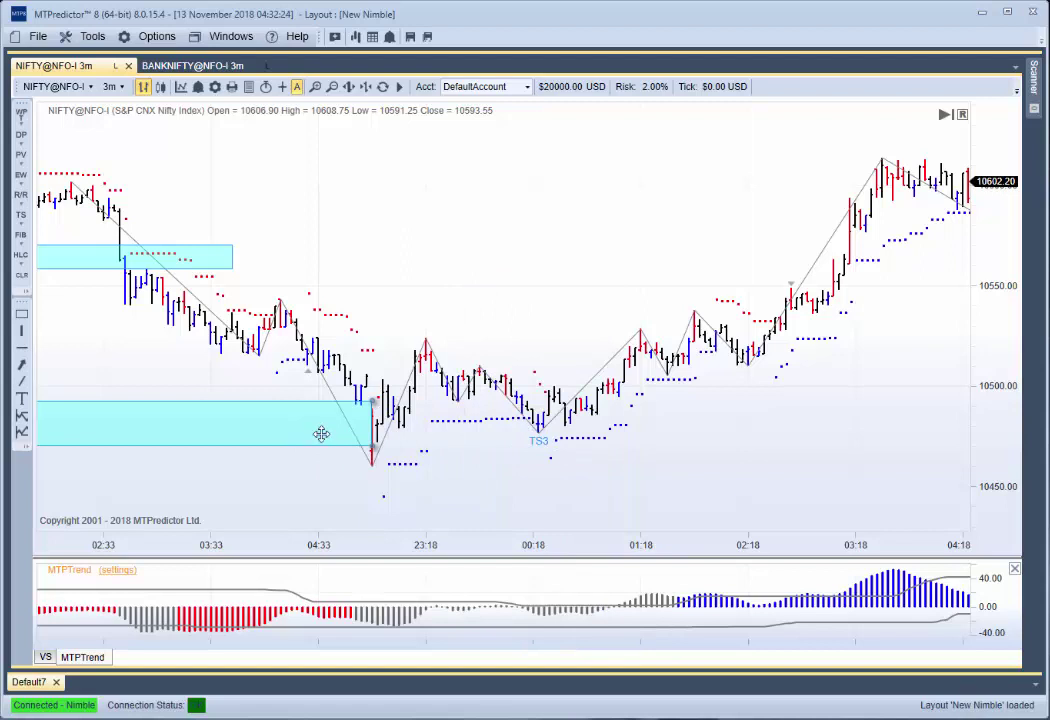
pyautogui.scroll(2, 352, 452)
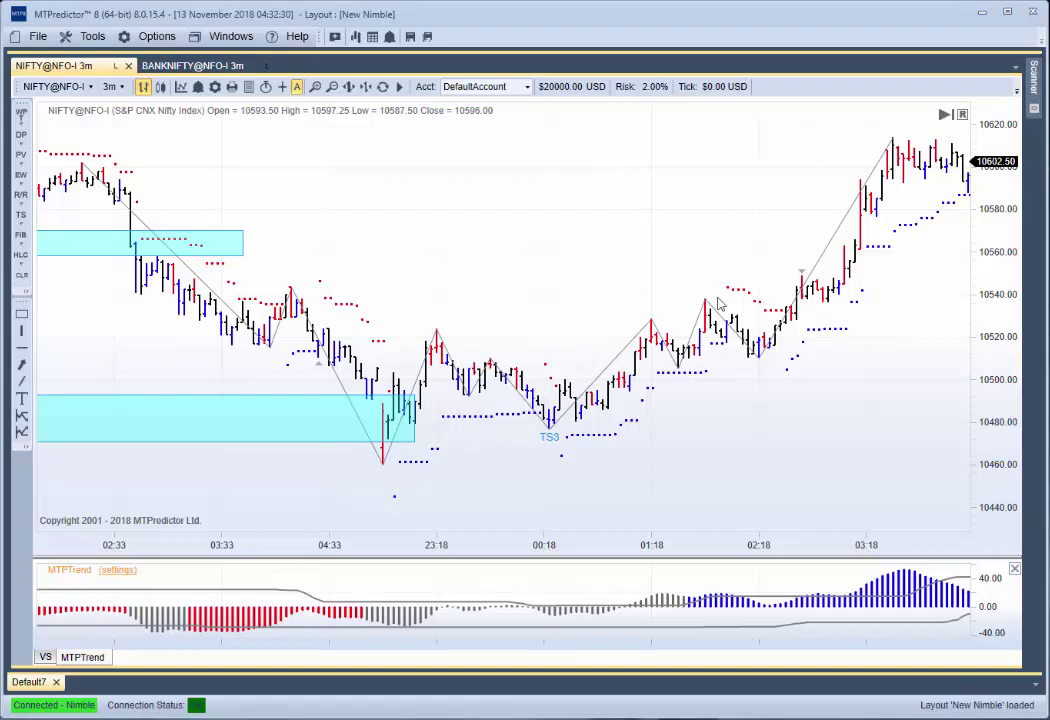
pyautogui.moveTo(504, 499); pyautogui.dragTo(410, 497)
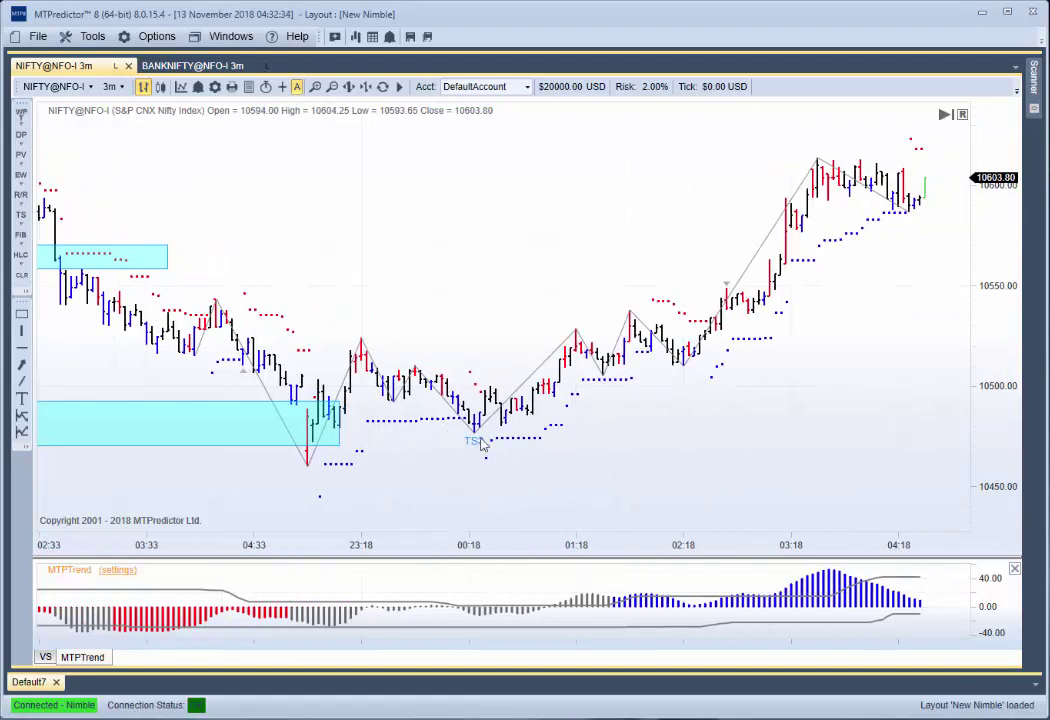
pyautogui.moveTo(223, 410); pyautogui.dragTo(286, 440)
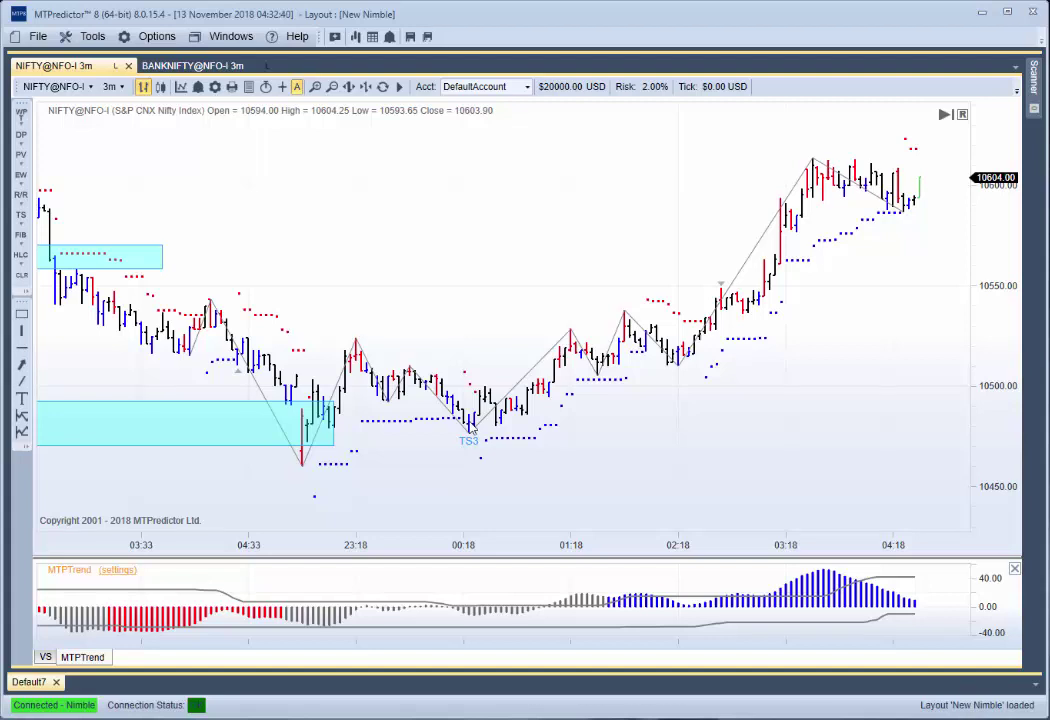
# Run Analysis sized for the Rupee account: long 150 at 10486.05, stop 10476.60, R/R 3.9.
pyautogui.rightClick(472, 428)
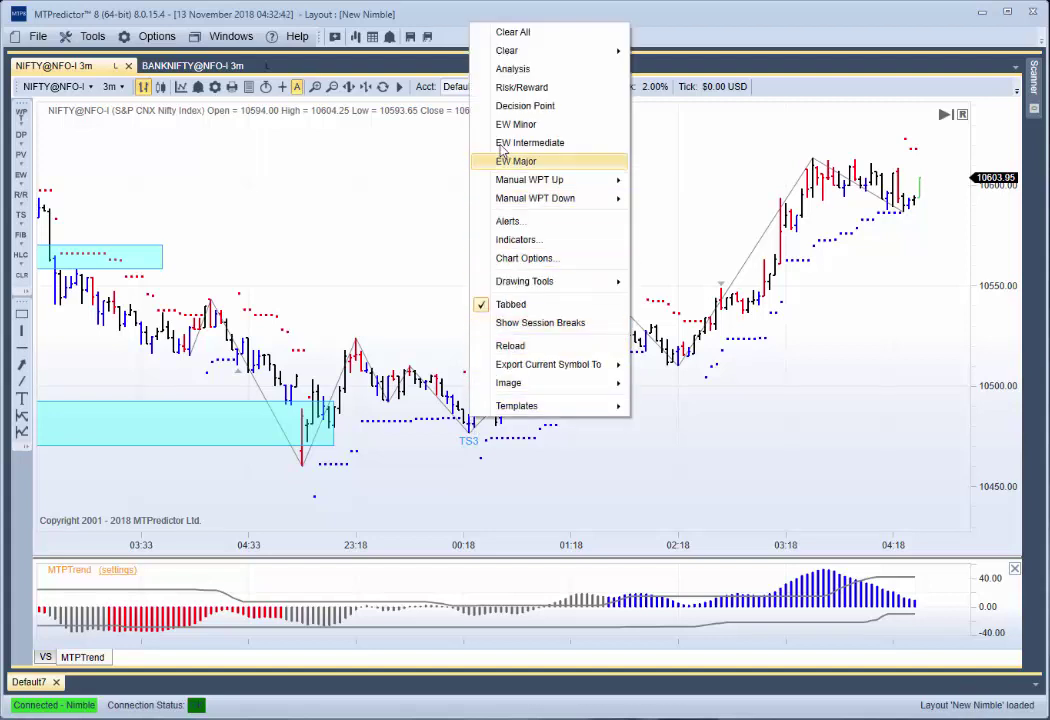
pyautogui.click(510, 69)
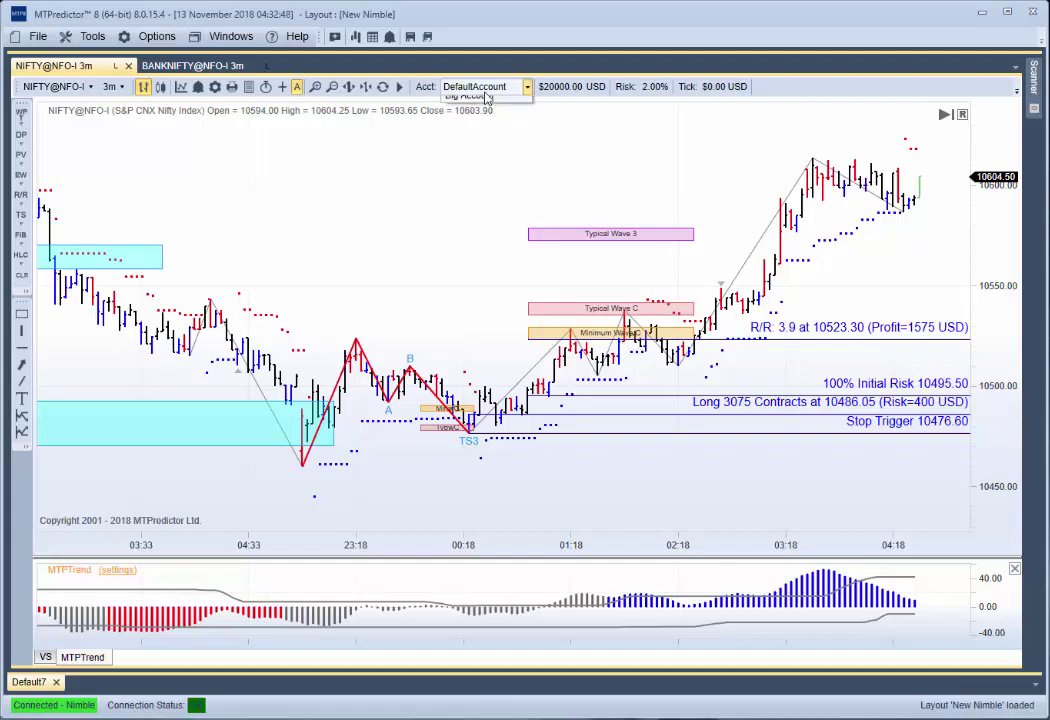
pyautogui.click(480, 87)
pyautogui.click(475, 119)
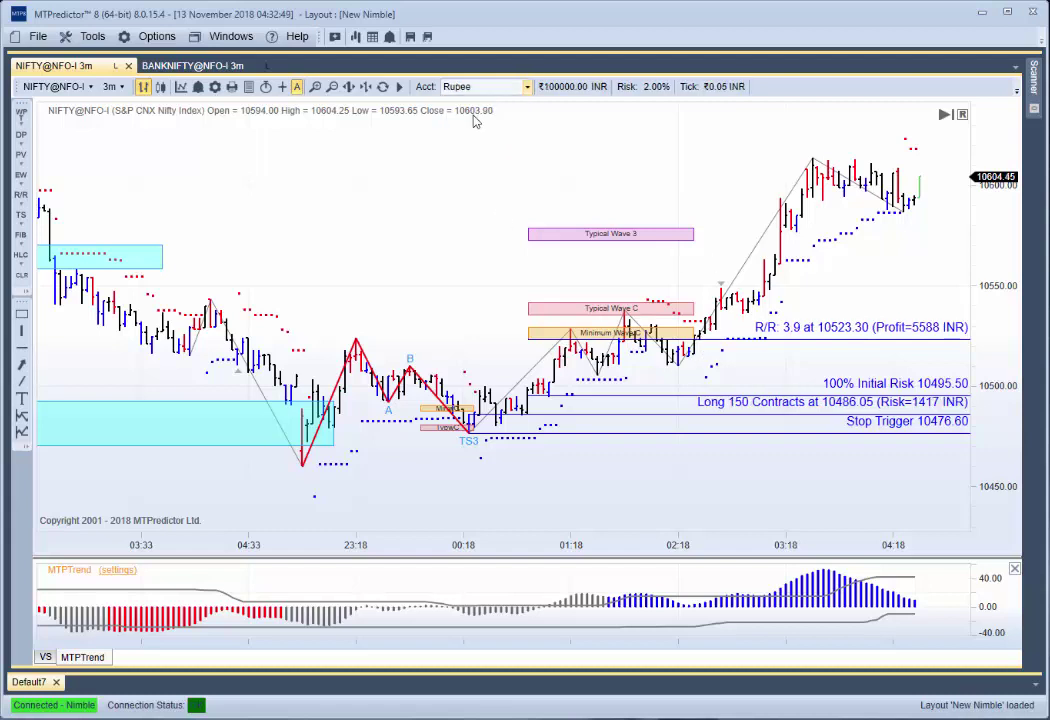
pyautogui.click(527, 87)
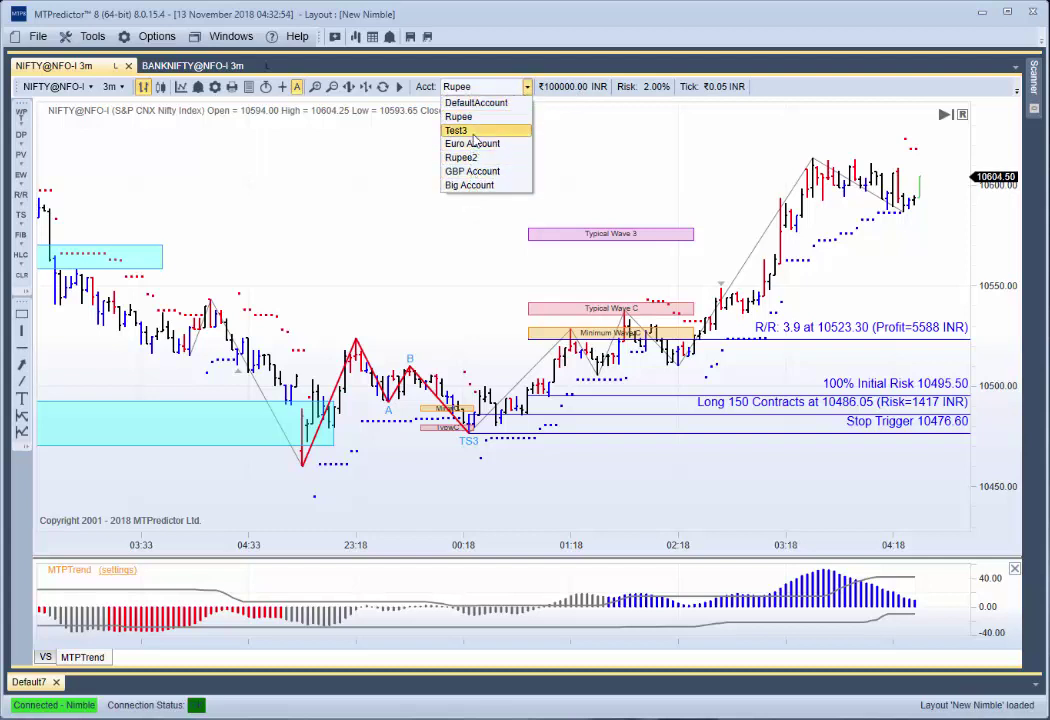
pyautogui.click(473, 120)
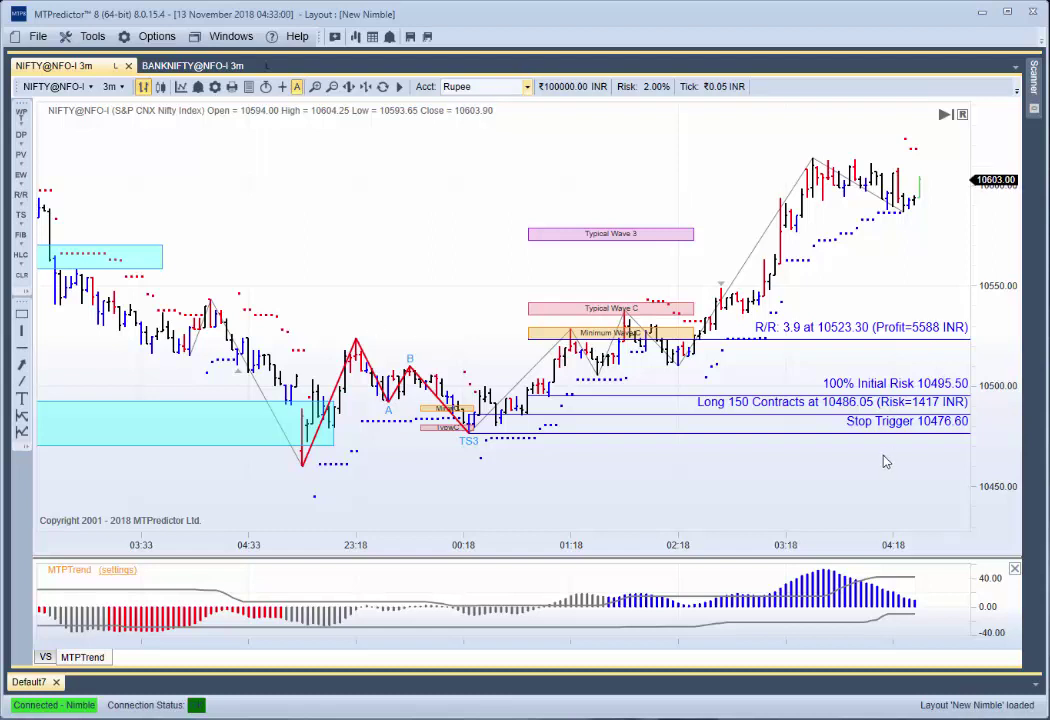
pyautogui.moveTo(758, 491); pyautogui.dragTo(717, 494)
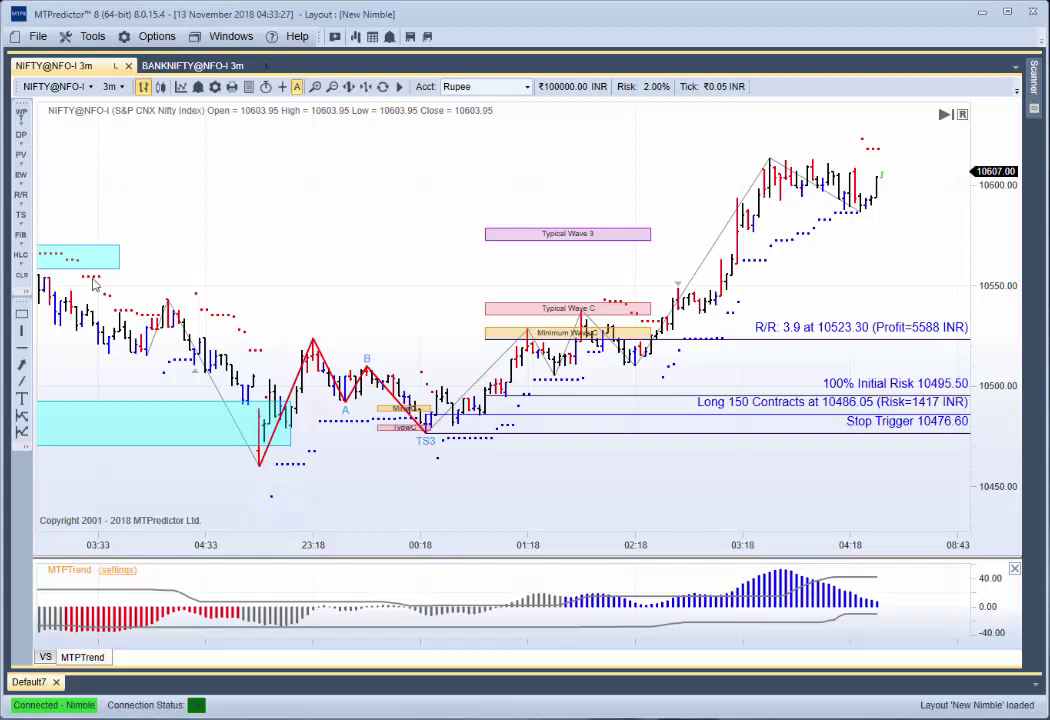
# Clear all chart drawings and run a fresh wave analysis anchored at the TS3 pivot.
pyautogui.scroll(-1, 312, 212)
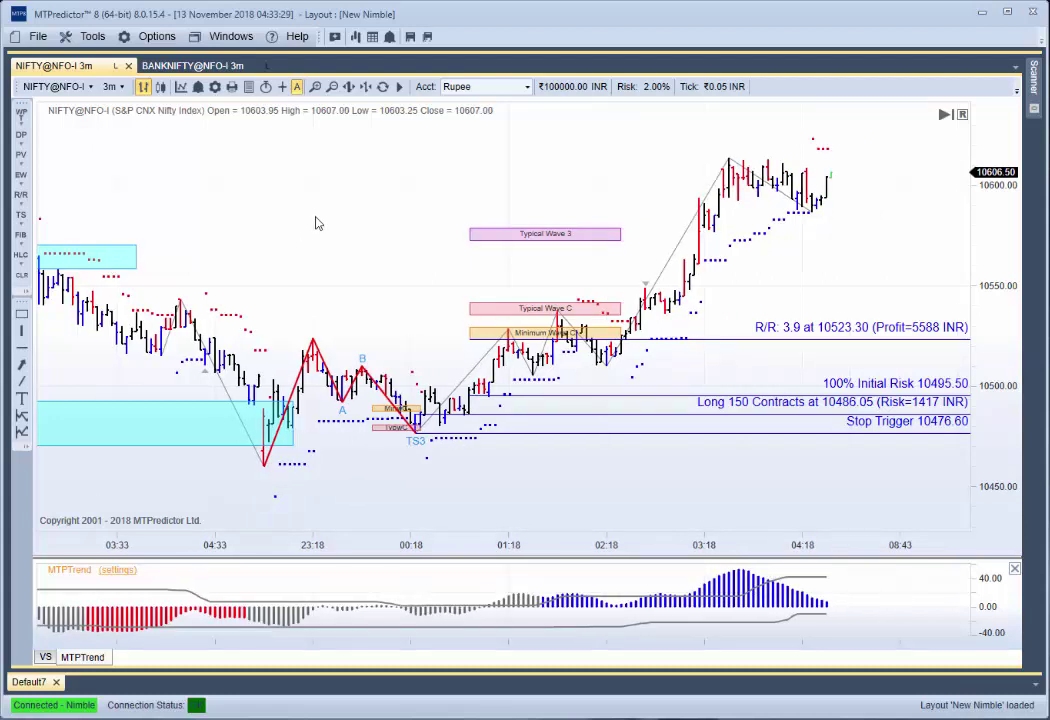
pyautogui.rightClick(380, 230)
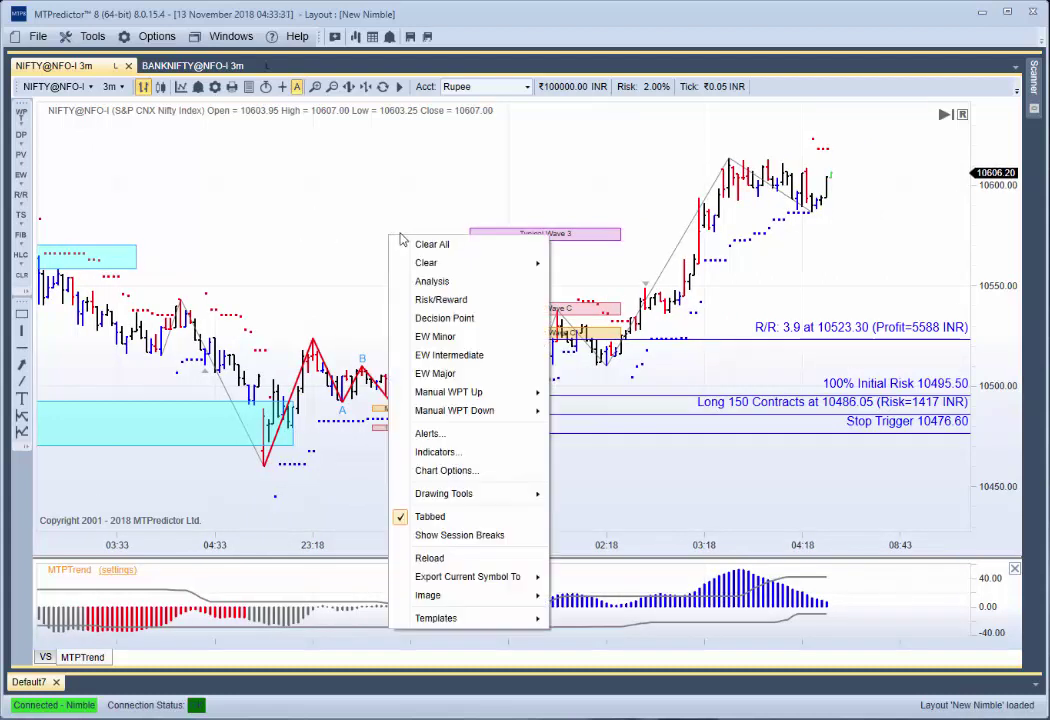
pyautogui.click(420, 243)
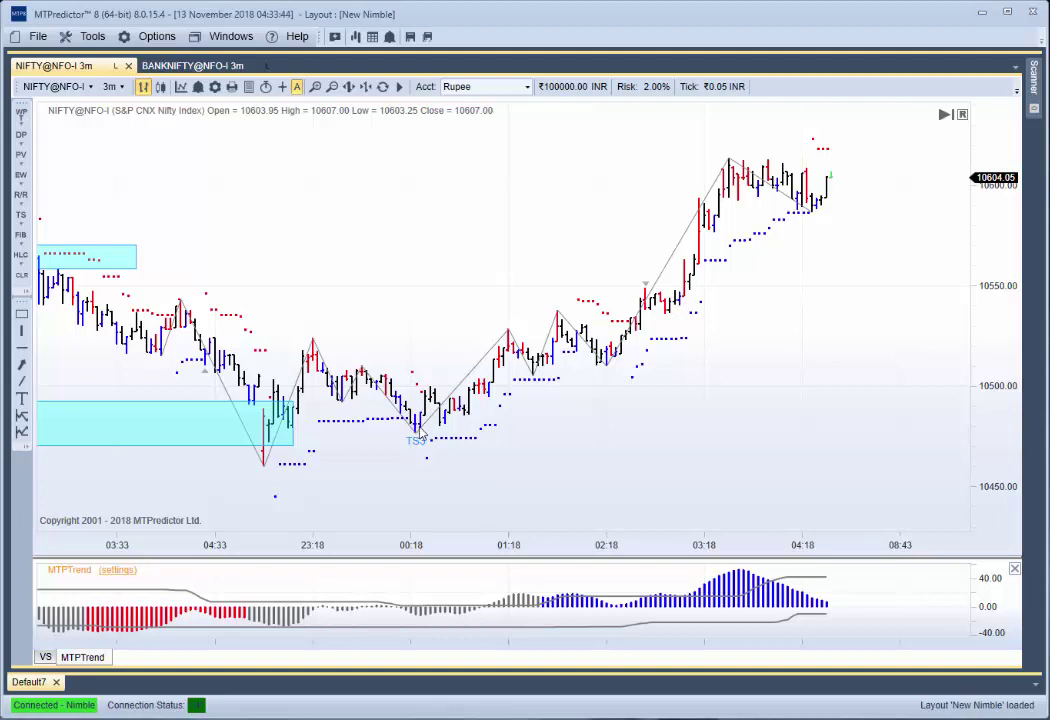
pyautogui.rightClick(420, 12)
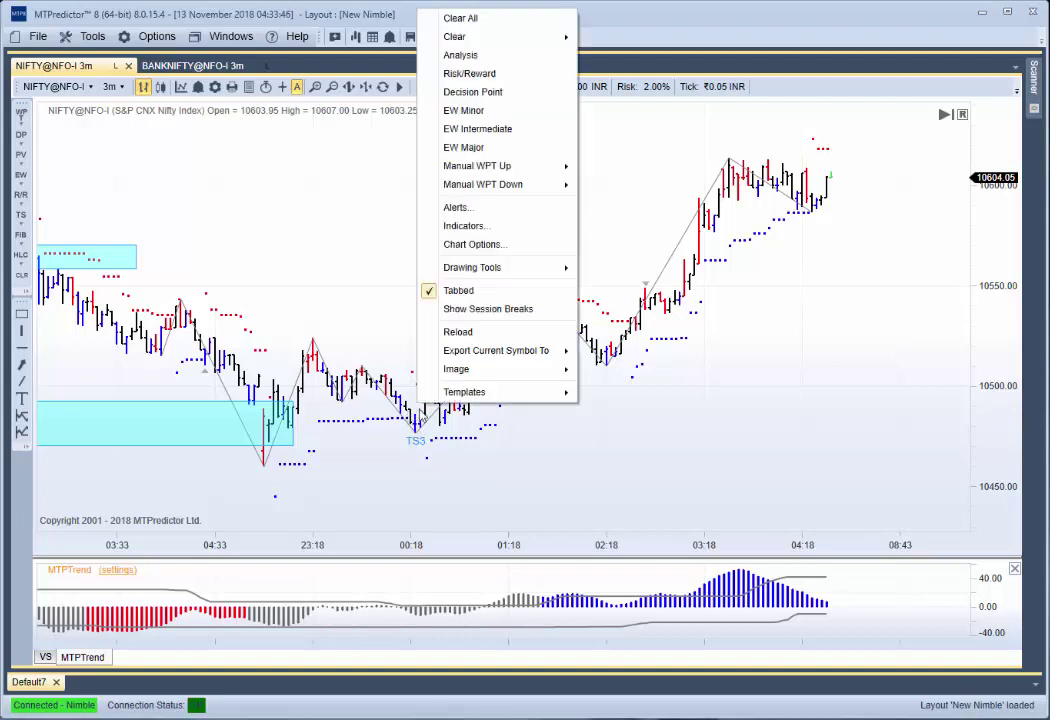
pyautogui.click(475, 58)
pyautogui.click(419, 444)
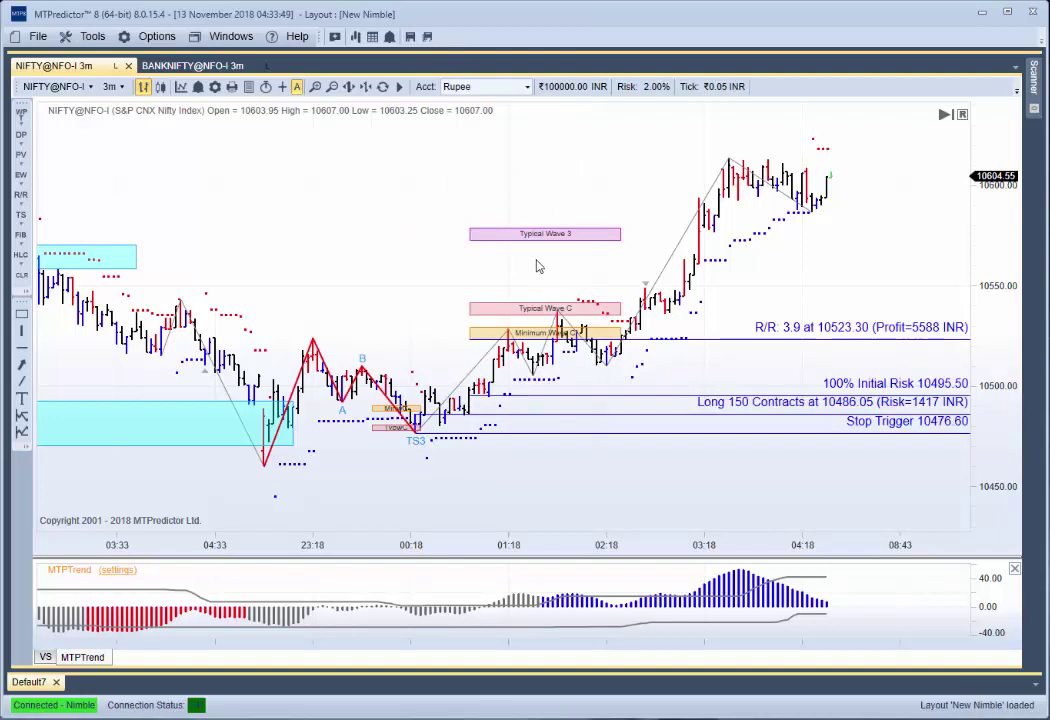
# Stretch the Typical Wave 3 zone right and raise the target to R/R 9.4 at 10575.00.
pyautogui.click(612, 235)
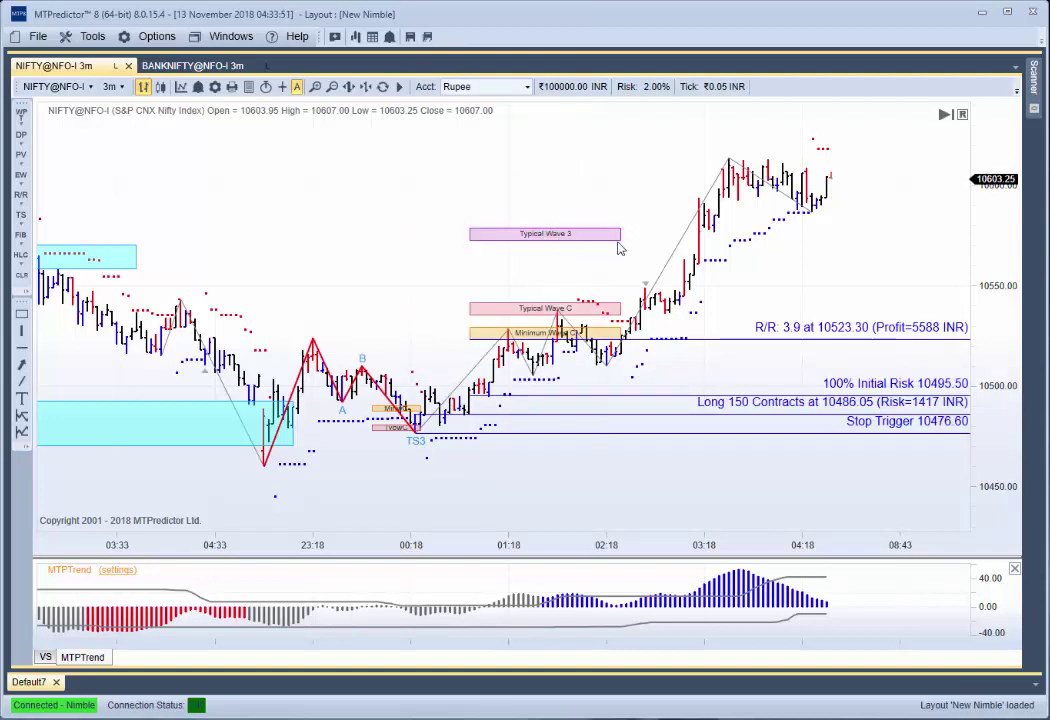
pyautogui.moveTo(623, 245); pyautogui.dragTo(748, 240)
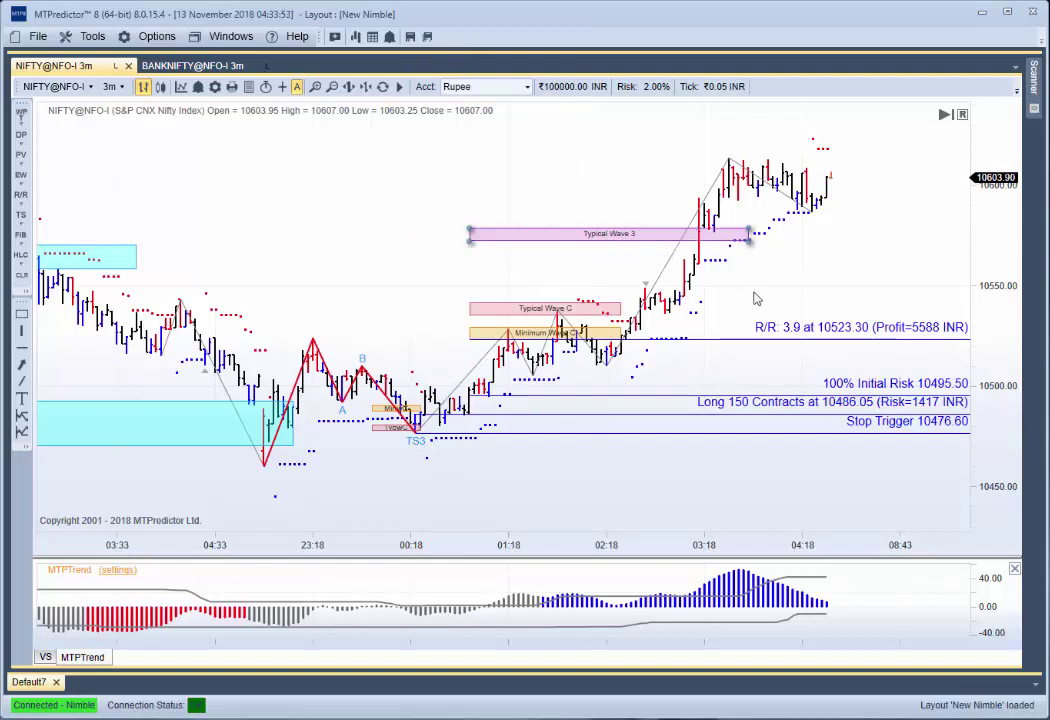
pyautogui.moveTo(735, 340); pyautogui.dragTo(737, 241)
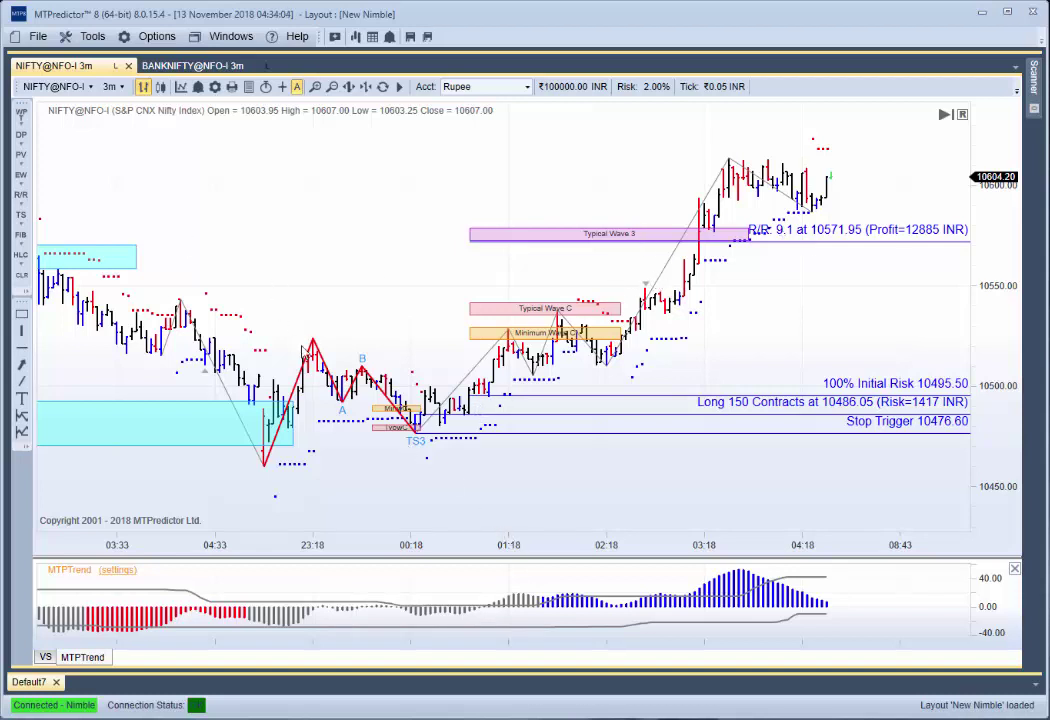
pyautogui.scroll(1, 303, 350)
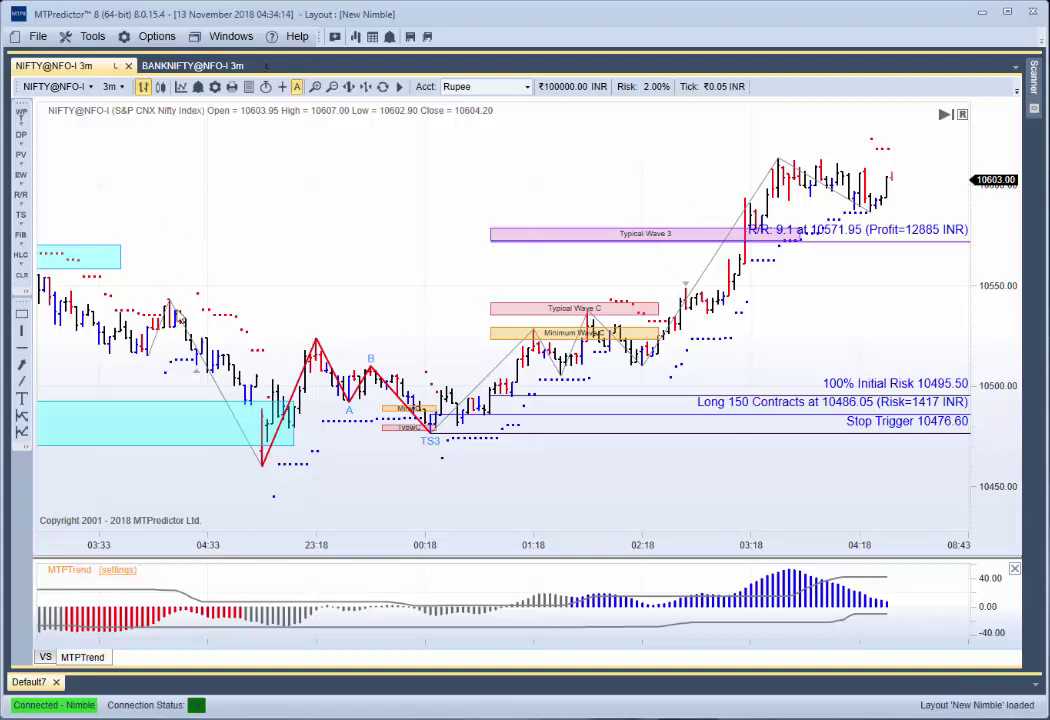
# Add a temporary Decision Point zone, fine-tune the profit target, then delete the zone.
pyautogui.rightClick(136, 256)
pyautogui.click(176, 322)
pyautogui.moveTo(432, 262); pyautogui.dragTo(795, 258)
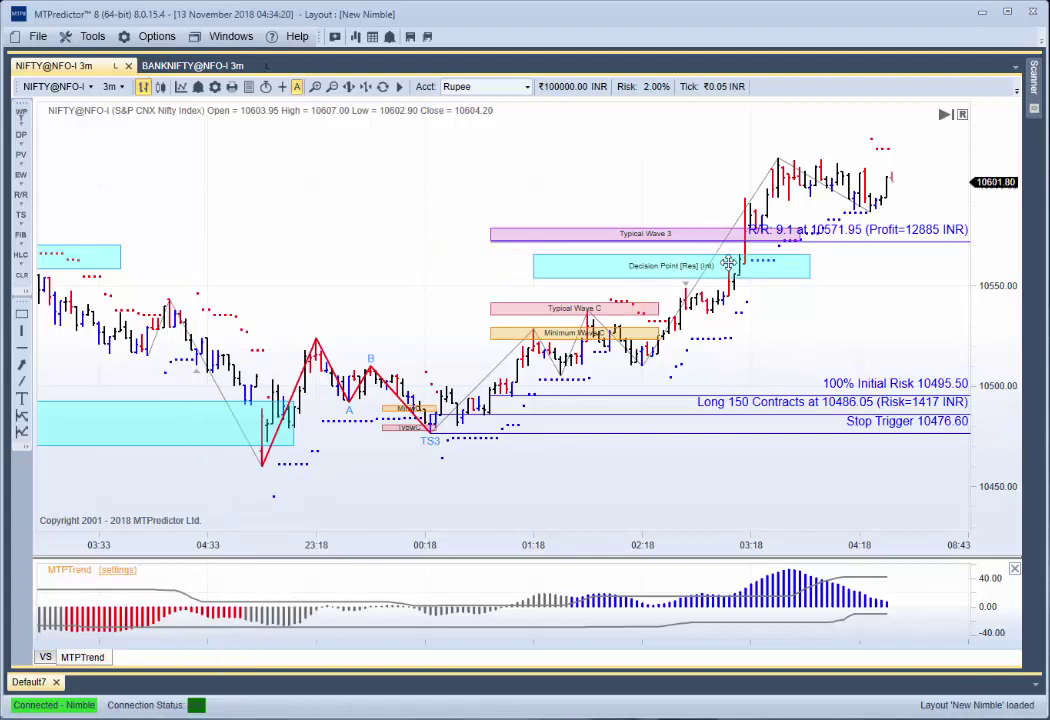
pyautogui.moveTo(840, 236)
pyautogui.mouseDown()
pyautogui.moveTo(836, 283)
pyautogui.moveTo(822, 237)
pyautogui.mouseUp()
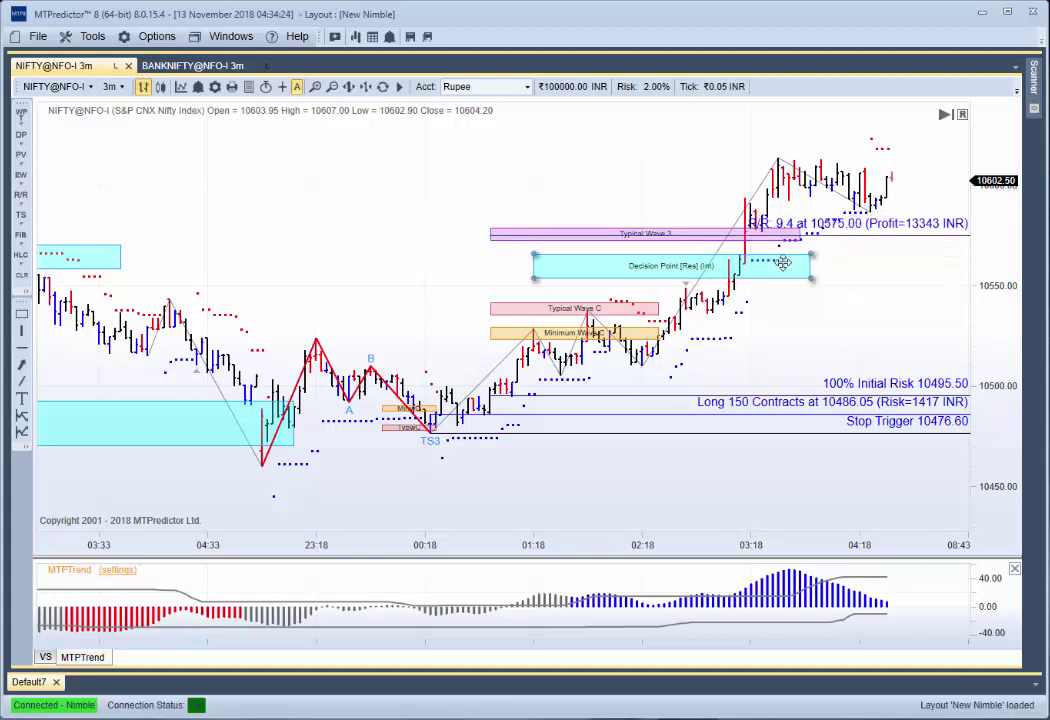
pyautogui.rightClick(781, 264)
pyautogui.click(806, 274)
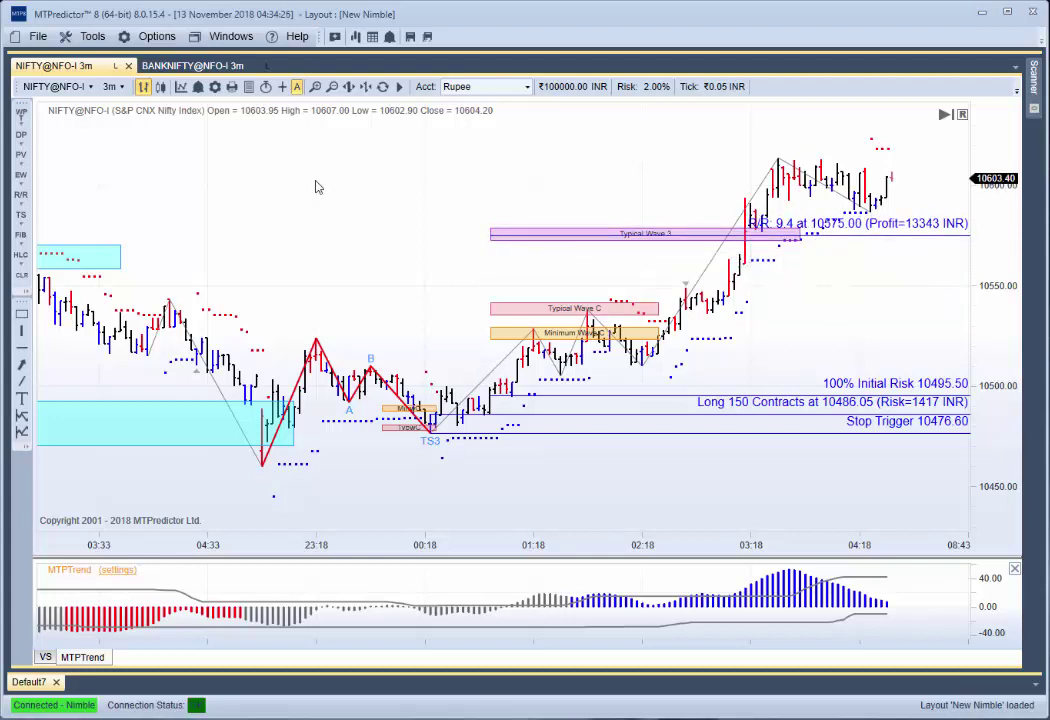
# Switch NIFTY to 2-minute bars and run Analysis: long 300 at 10491.95, stop trigger 10485.95.
pyautogui.click(112, 86)
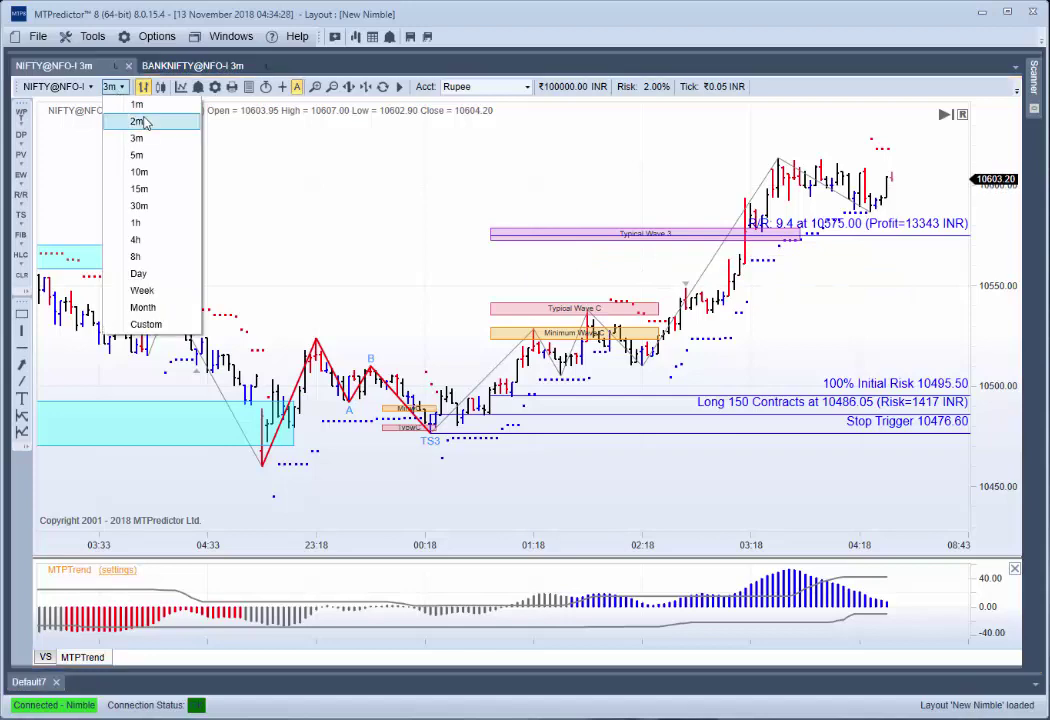
pyautogui.click(137, 121)
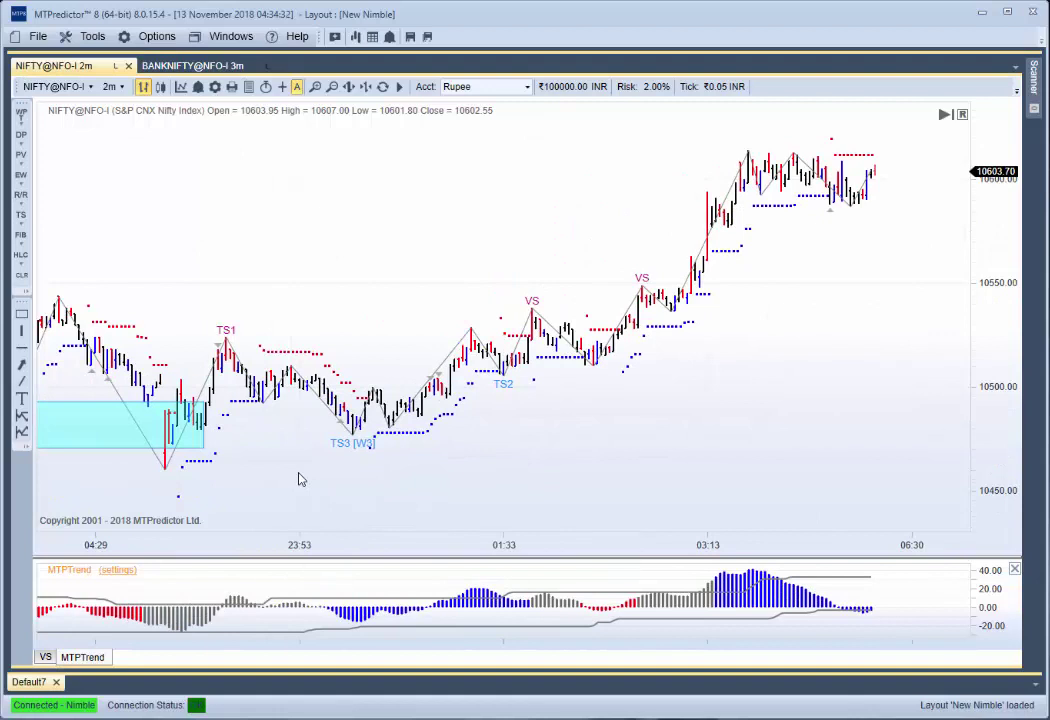
pyautogui.rightClick(369, 425)
pyautogui.click(410, 64)
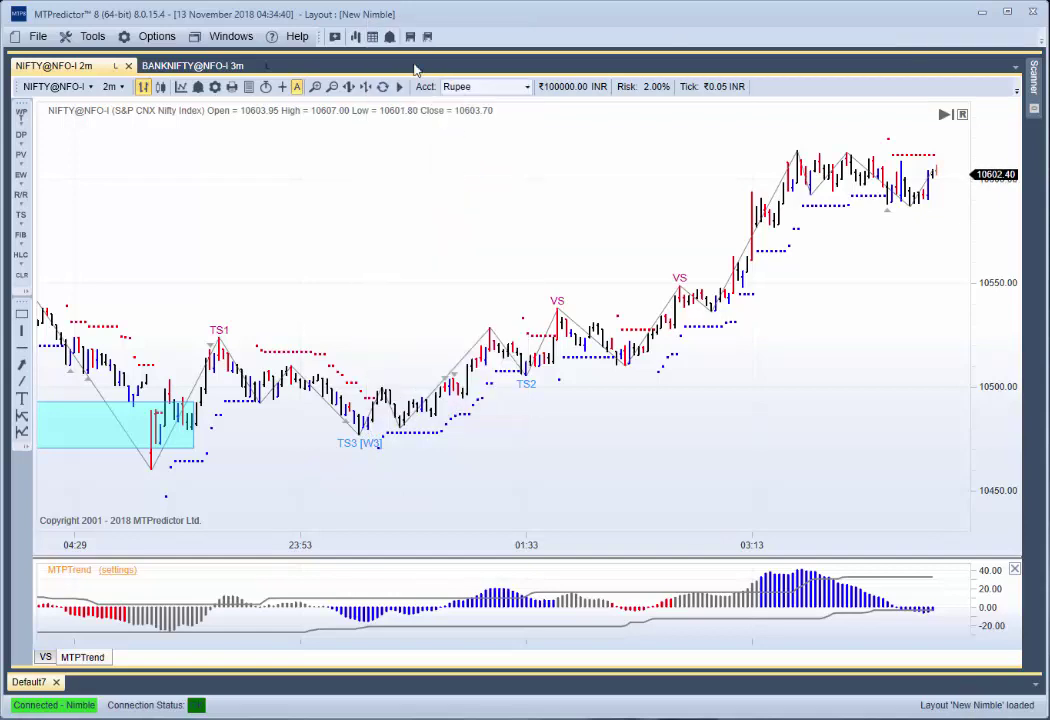
# Rerun Analysis for long 225 contracts at 10485.35, targeting R/R 10.0 at 10572.45.
pyautogui.scroll(-2, 760, 329)
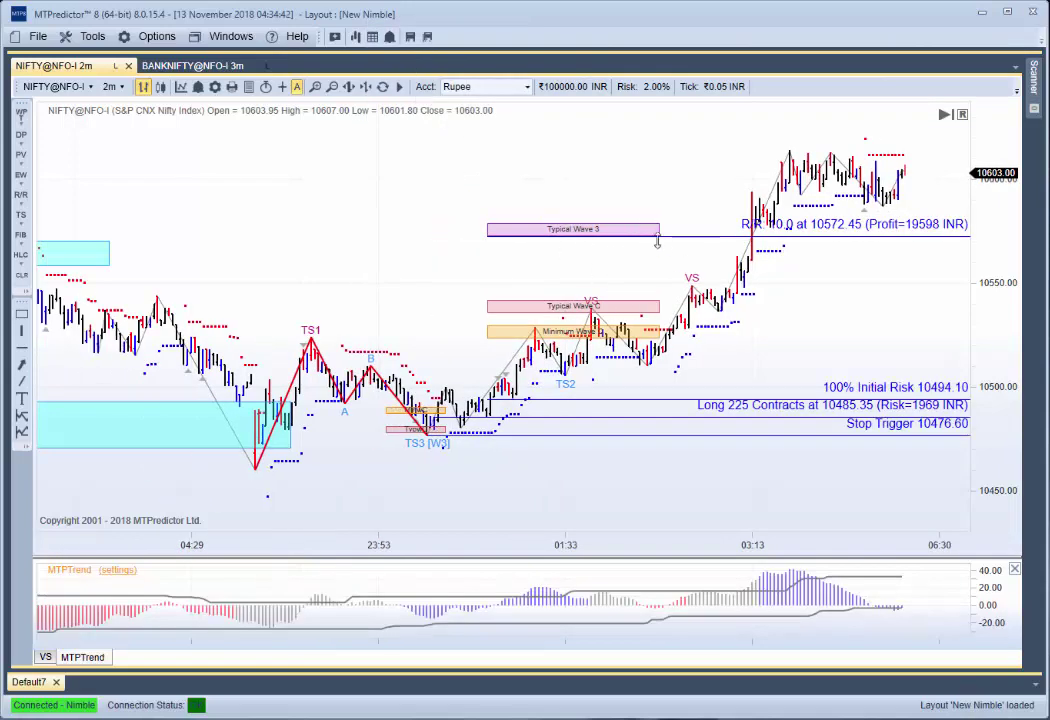
pyautogui.scroll(2, 620, 428)
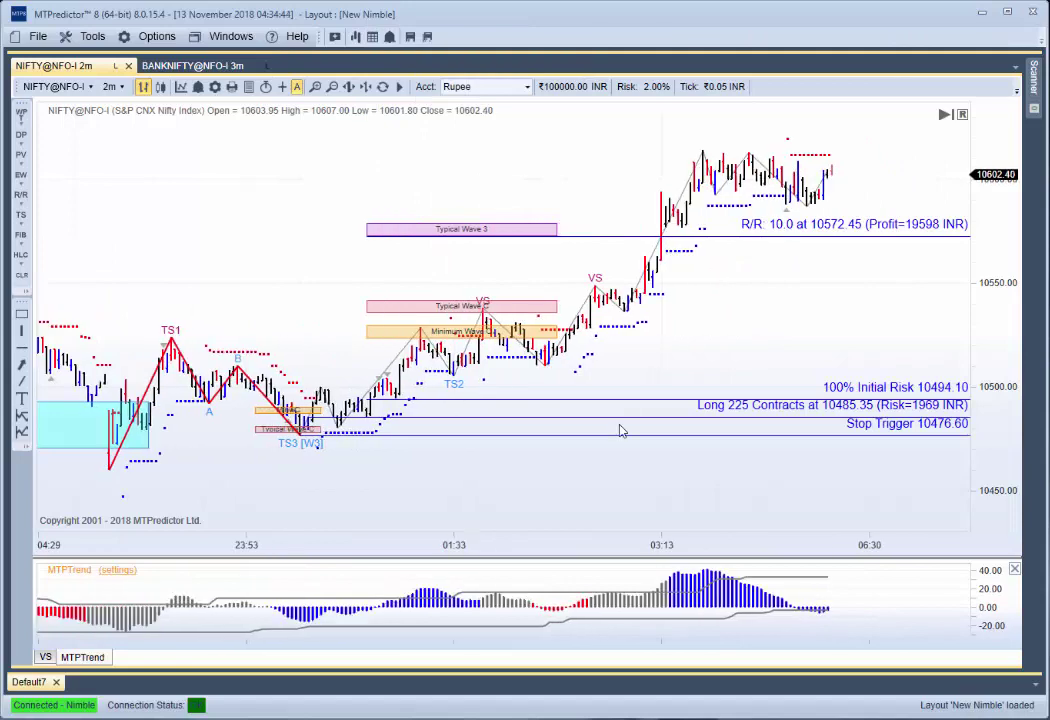
pyautogui.moveTo(333, 492); pyautogui.dragTo(443, 485)
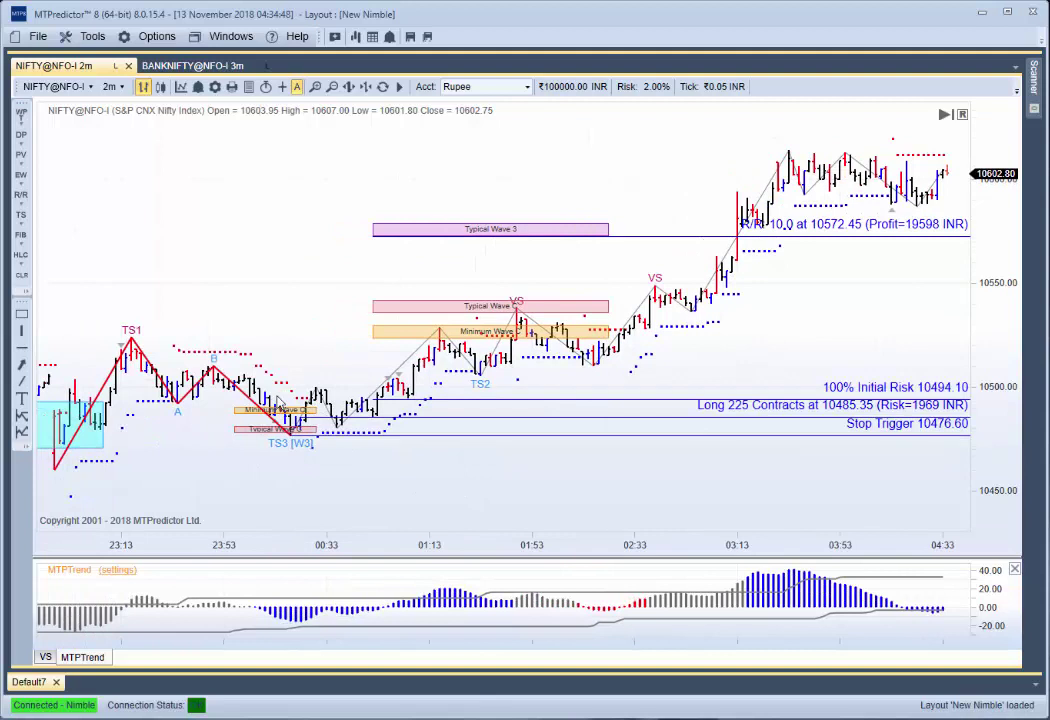
pyautogui.rightClick(229, 332)
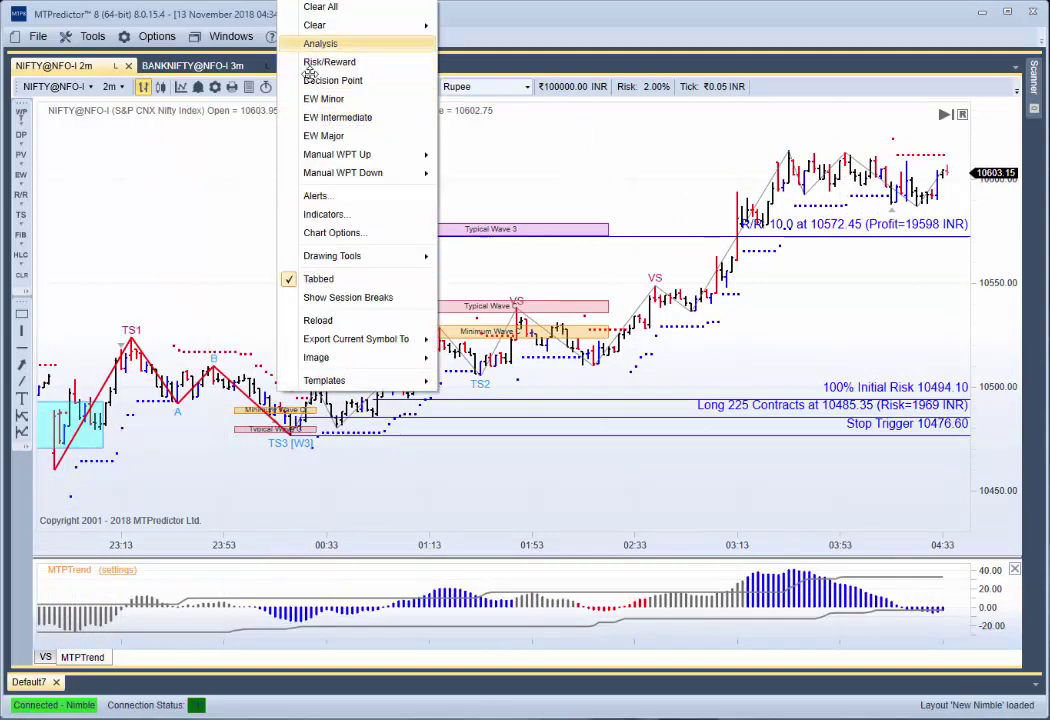
pyautogui.click(318, 44)
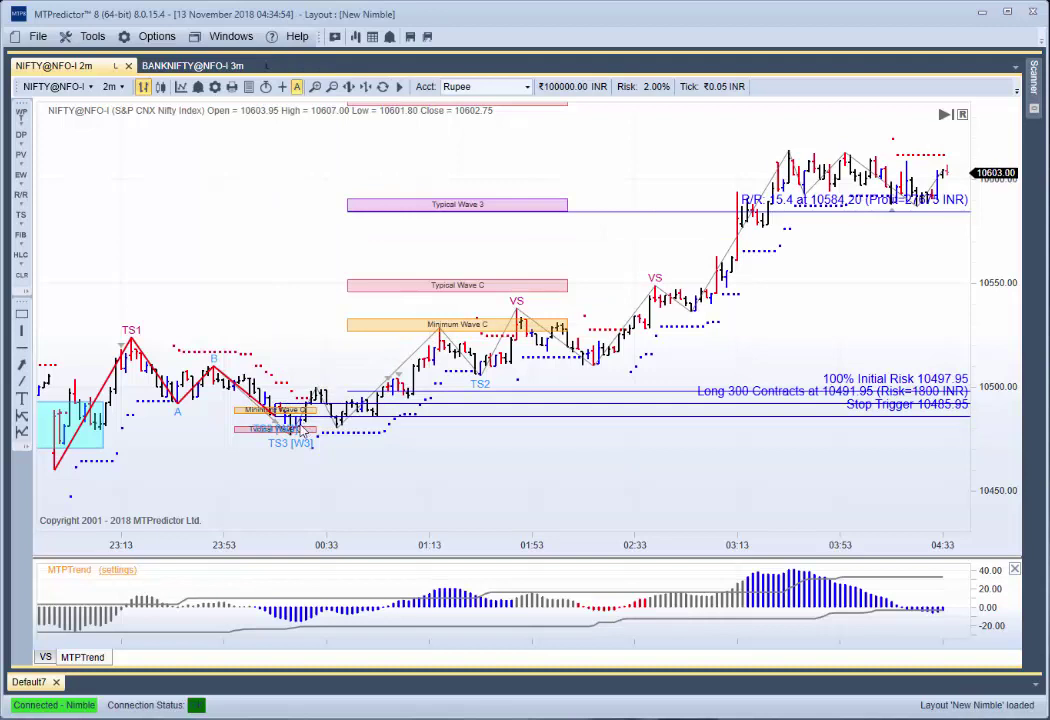
# Clear and rerun the 2-minute analysis: long 225 at 10485.35, stop trigger 10476.60.
pyautogui.rightClick(265, 264)
pyautogui.click(298, 304)
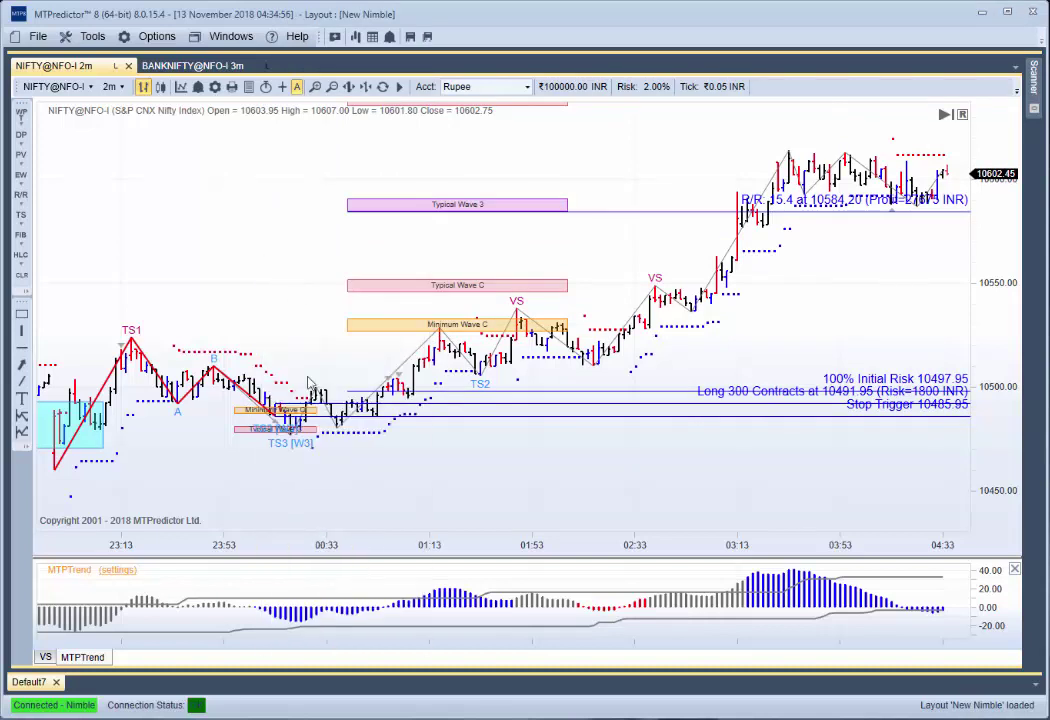
pyautogui.rightClick(300, 437)
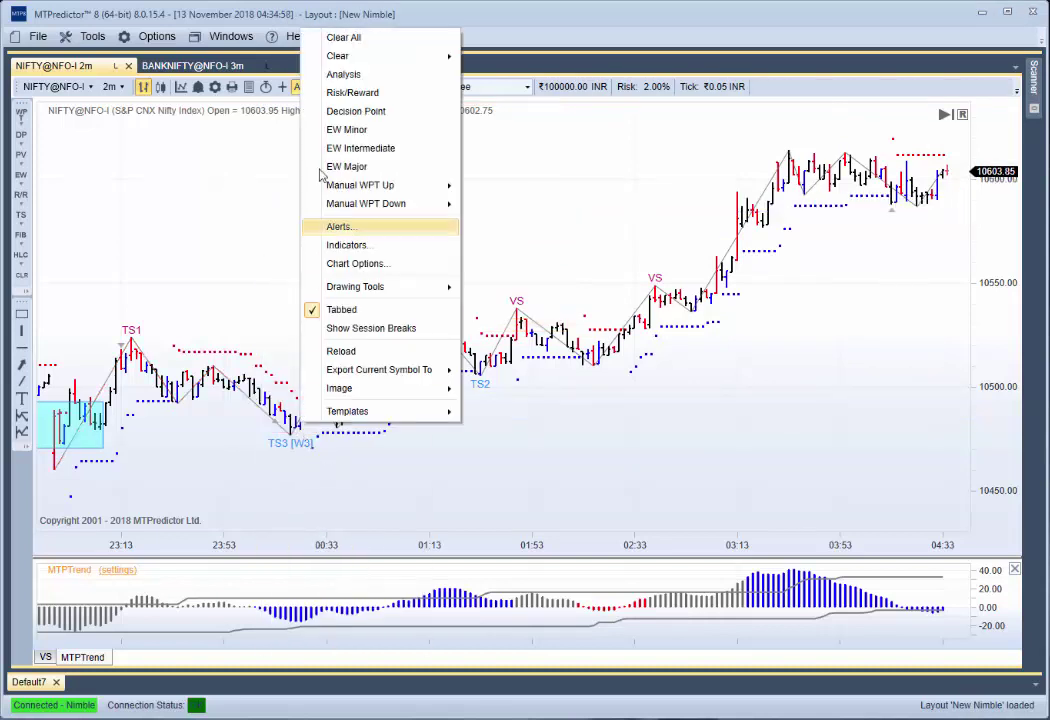
pyautogui.click(330, 73)
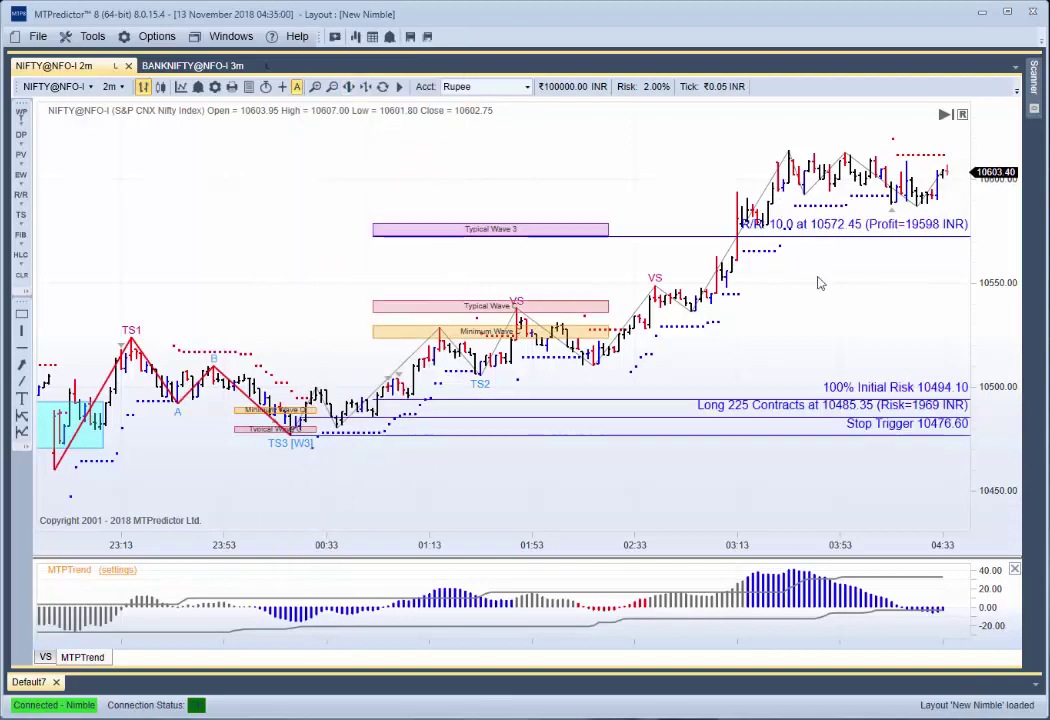
pyautogui.scroll(2, 815, 285)
pyautogui.scroll(1, 815, 250)
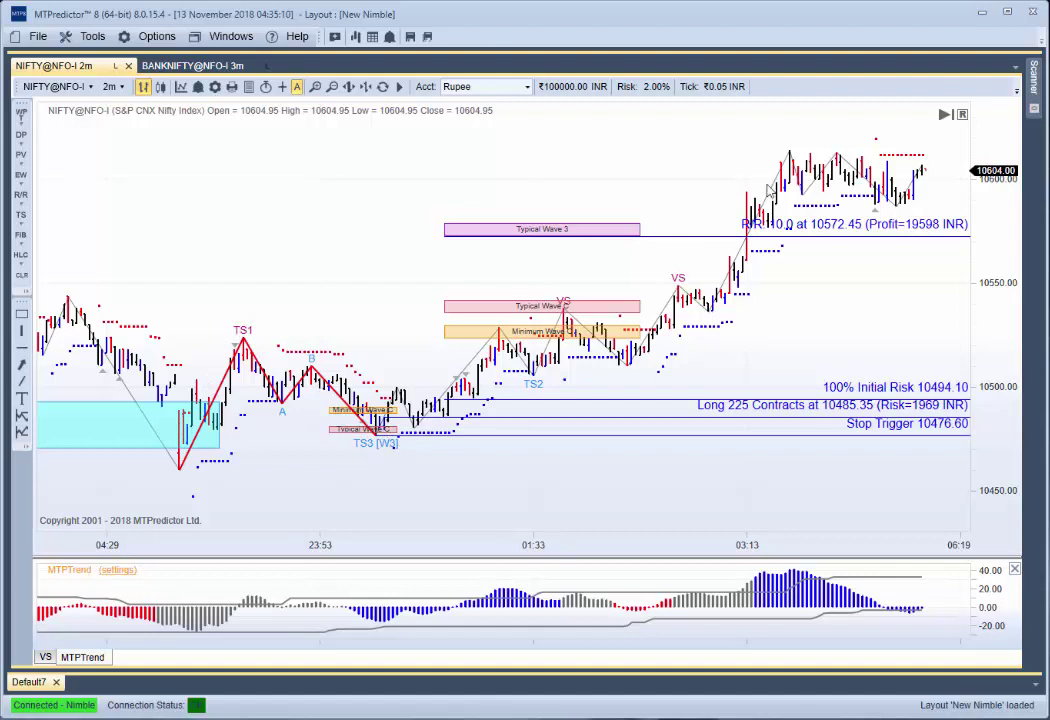
# Add EW Major labels (1), (2), (3) to the 2-minute NIFTY chart.
pyautogui.rightClick(948, 155)
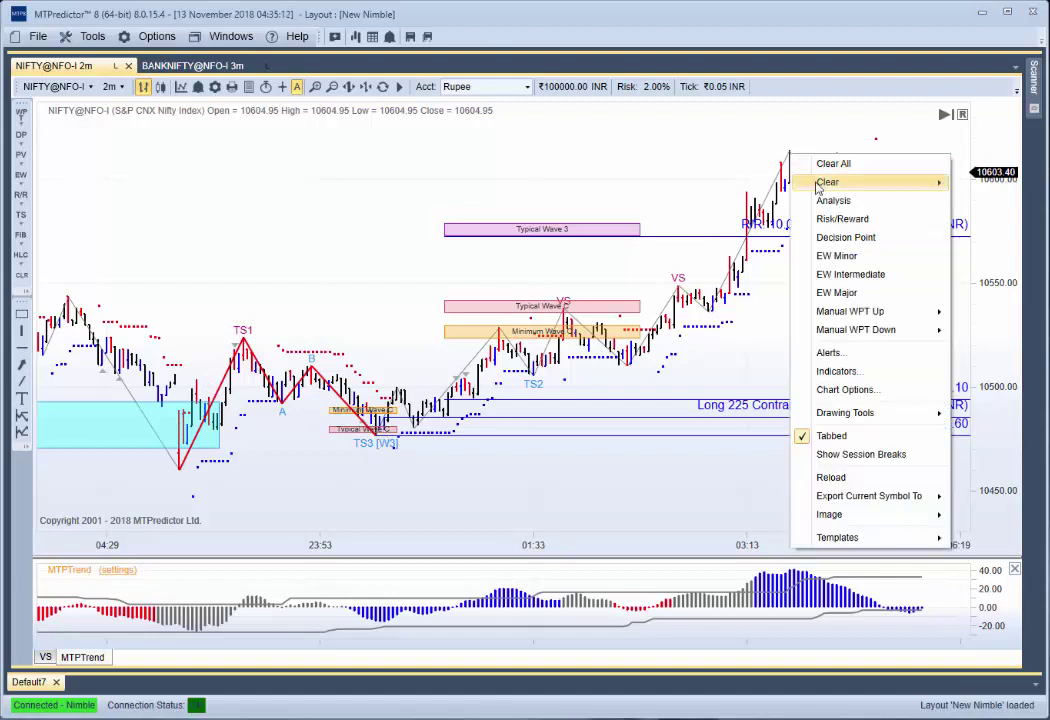
pyautogui.click(851, 296)
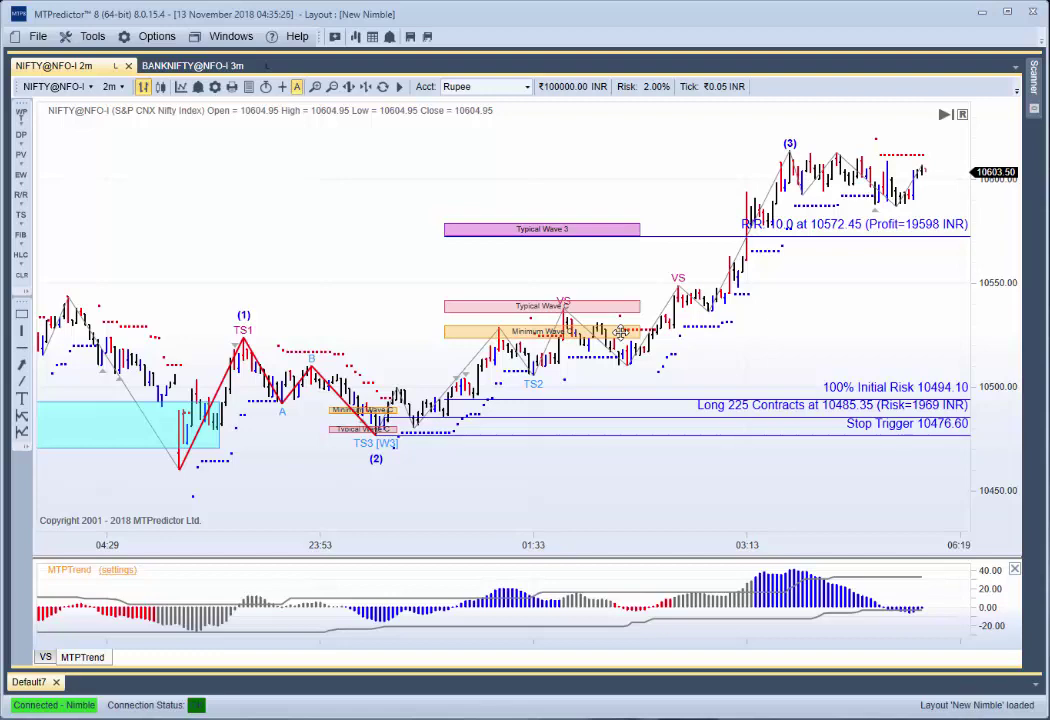
pyautogui.scroll(-1, 591, 367)
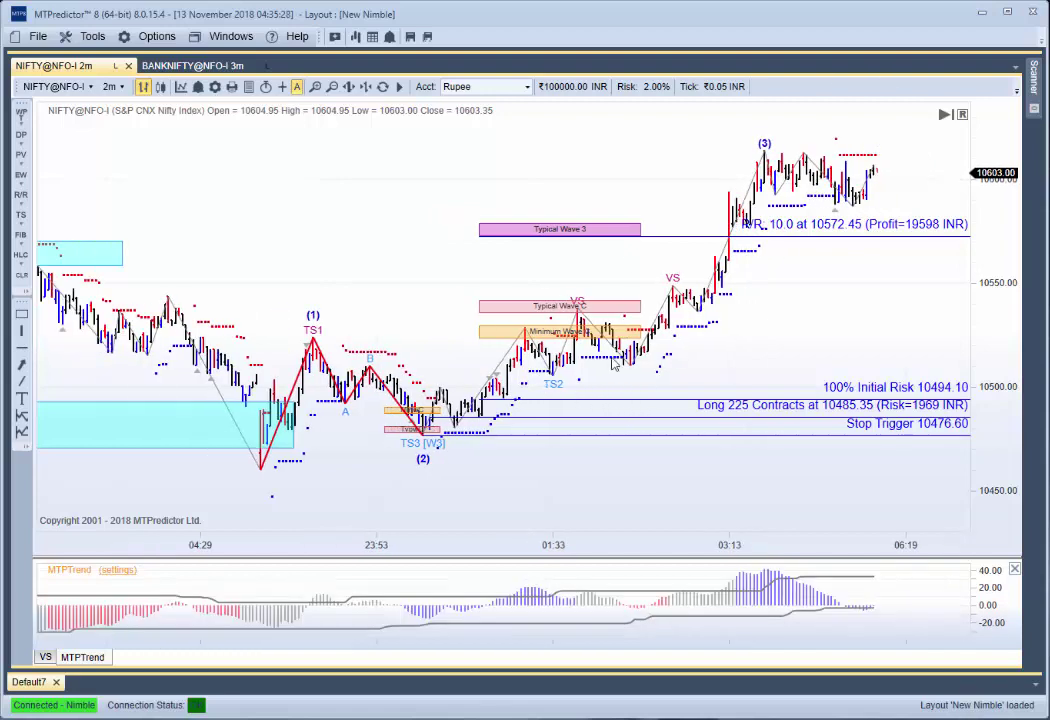
pyautogui.moveTo(764, 359); pyautogui.dragTo(728, 366)
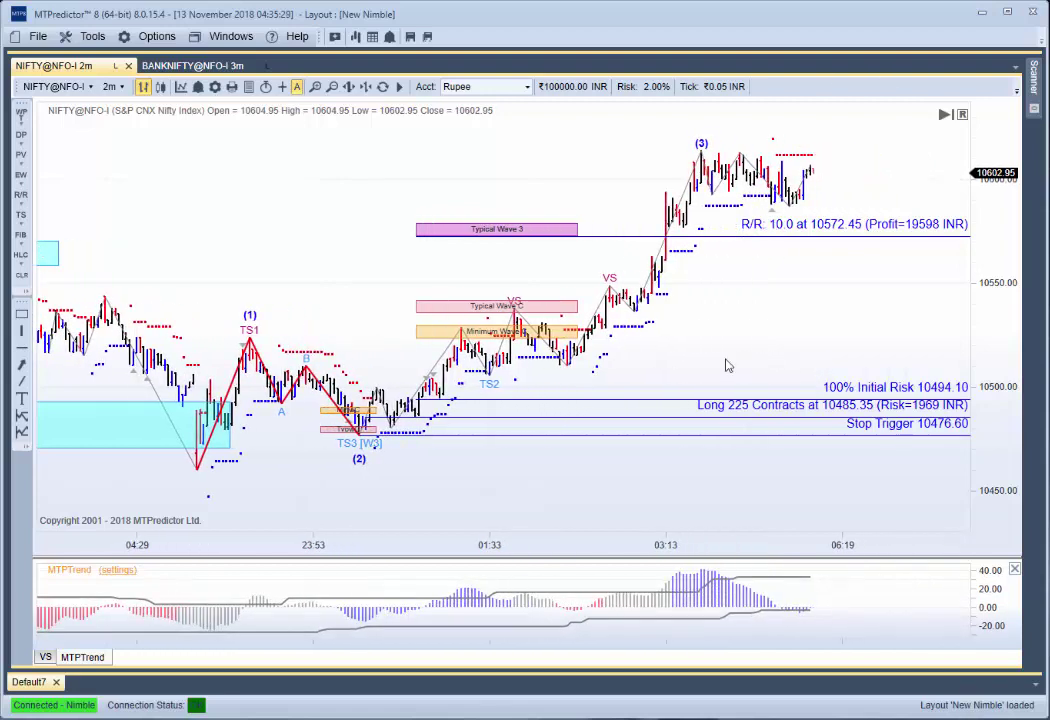
# Stretch the Typical Wave 3 zone rightward toward the latest bars.
pyautogui.click(581, 230)
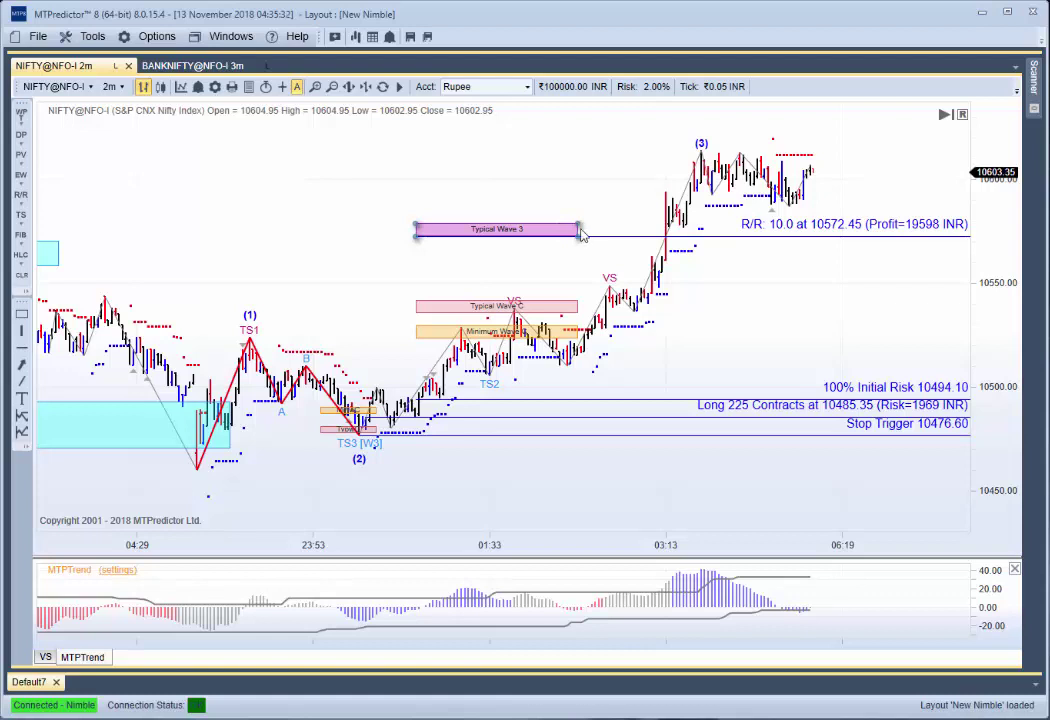
pyautogui.moveTo(581, 230); pyautogui.dragTo(667, 262)
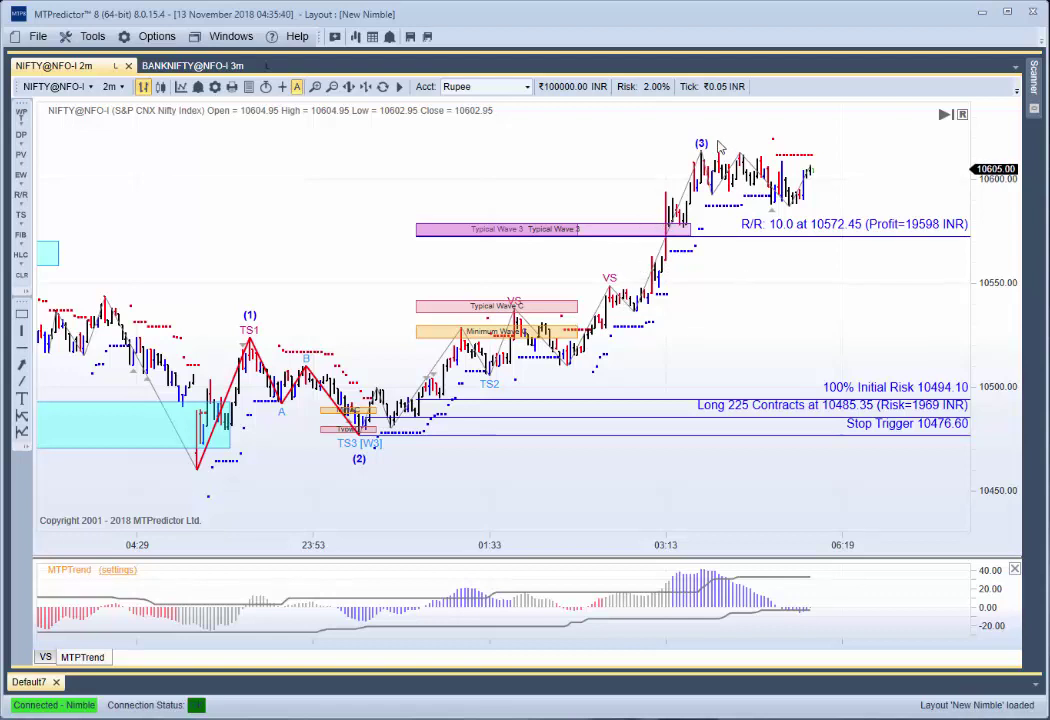
pyautogui.moveTo(710, 240); pyautogui.dragTo(738, 235)
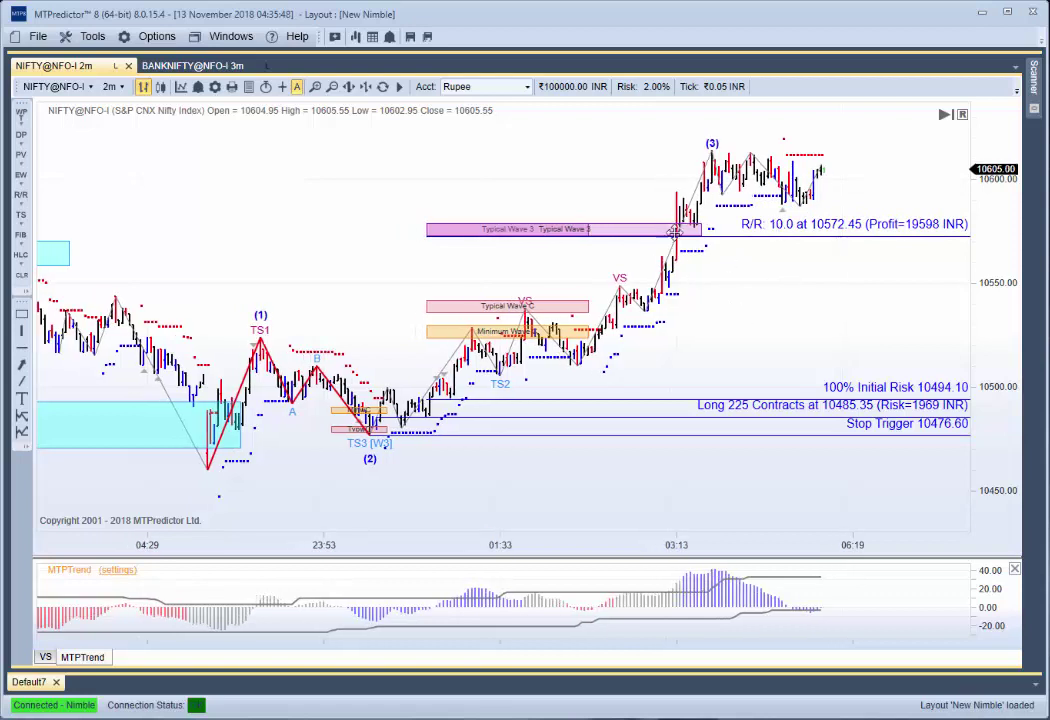
pyautogui.rightClick(255, 232)
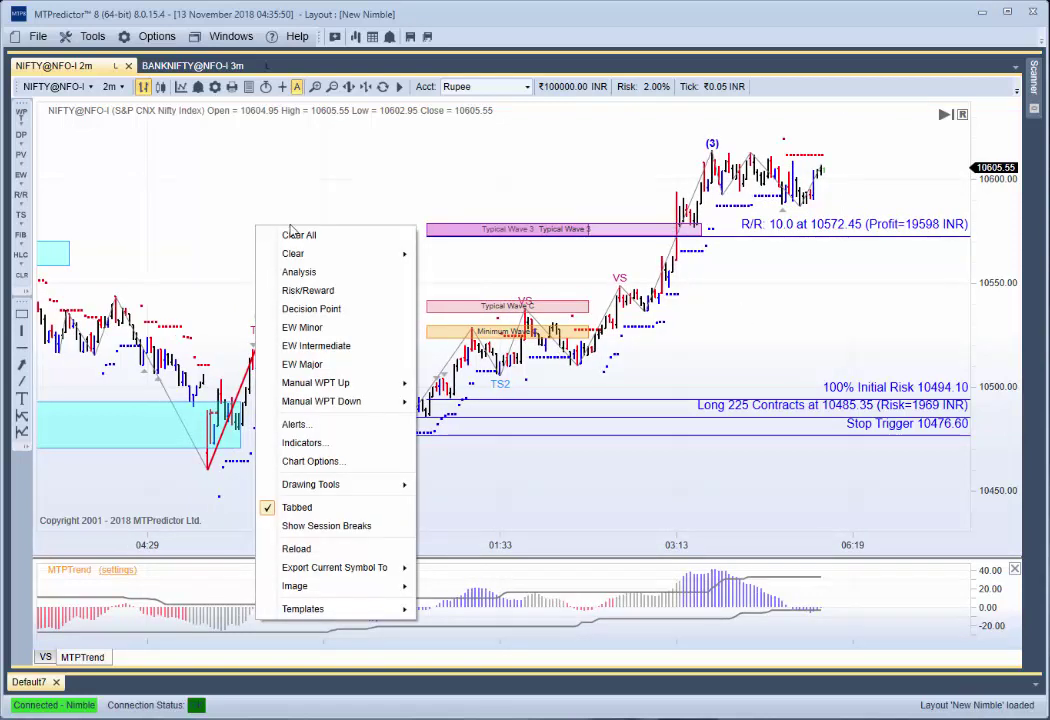
# Clear the analysis drawings, switch to 3-minute bars and fine-tune the profit target level.
pyautogui.click(283, 235)
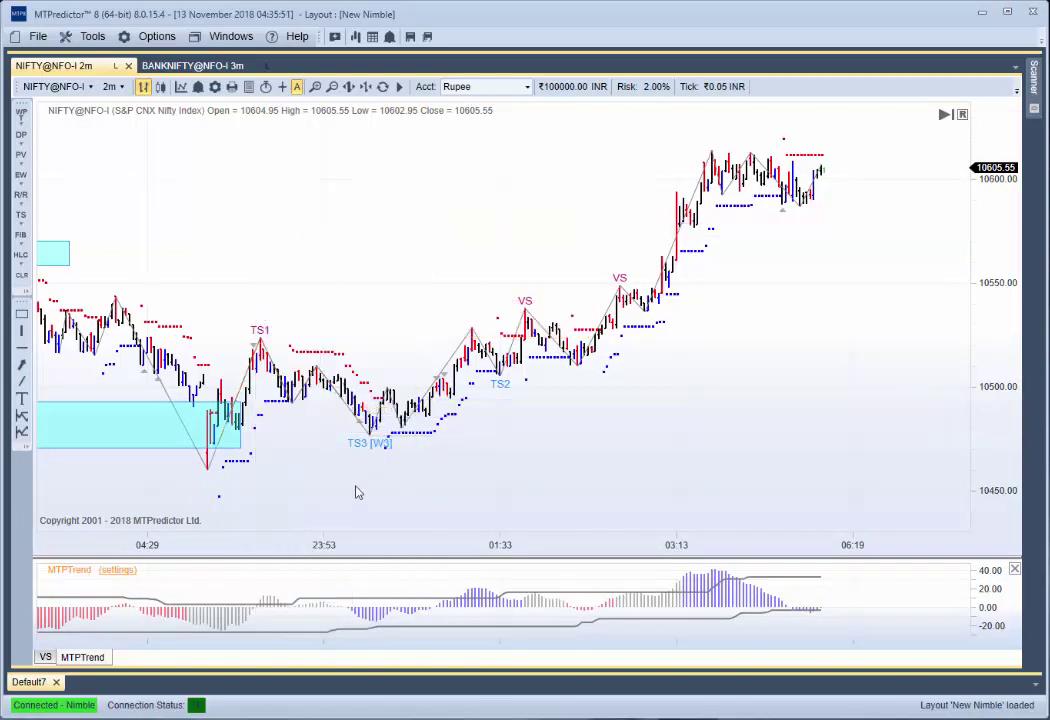
pyautogui.click(112, 86)
pyautogui.click(133, 138)
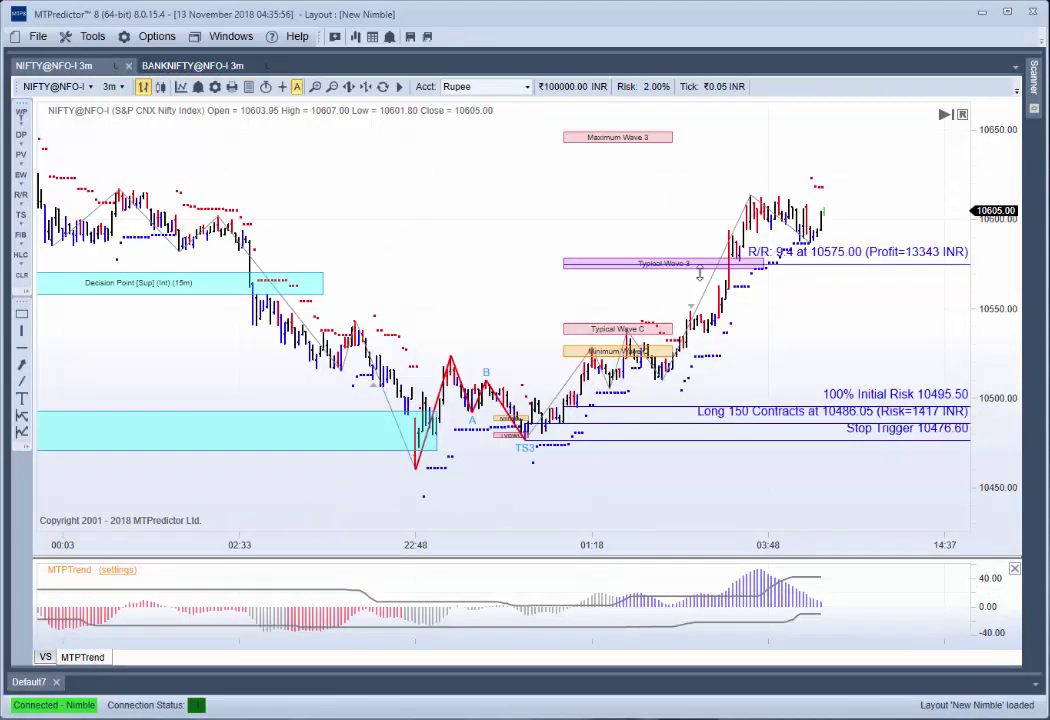
pyautogui.moveTo(794, 262); pyautogui.dragTo(796, 267)
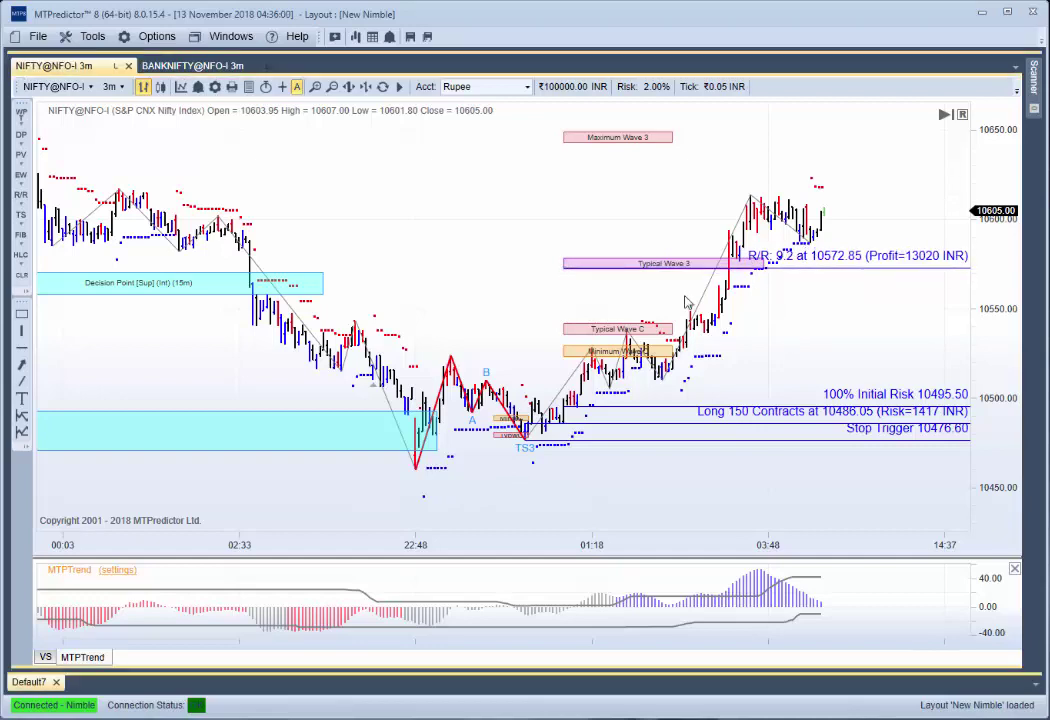
# Switch NIFTY to 15-minute bars and nudge the major Decision Point zone slightly right.
pyautogui.scroll(2, 609, 485)
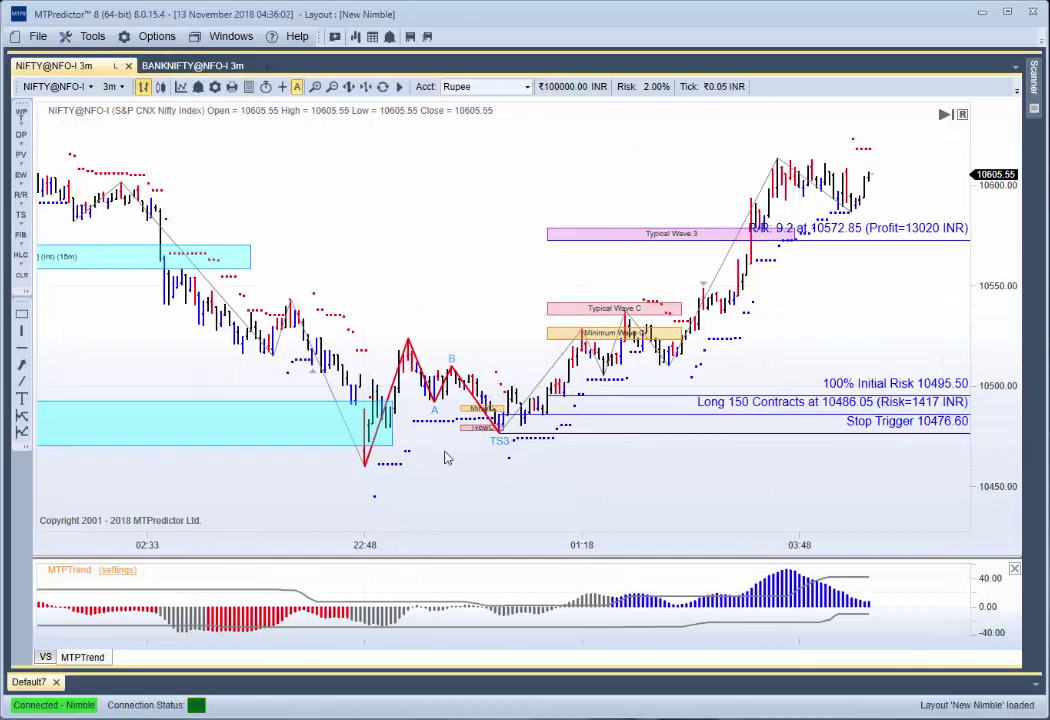
pyautogui.click(113, 87)
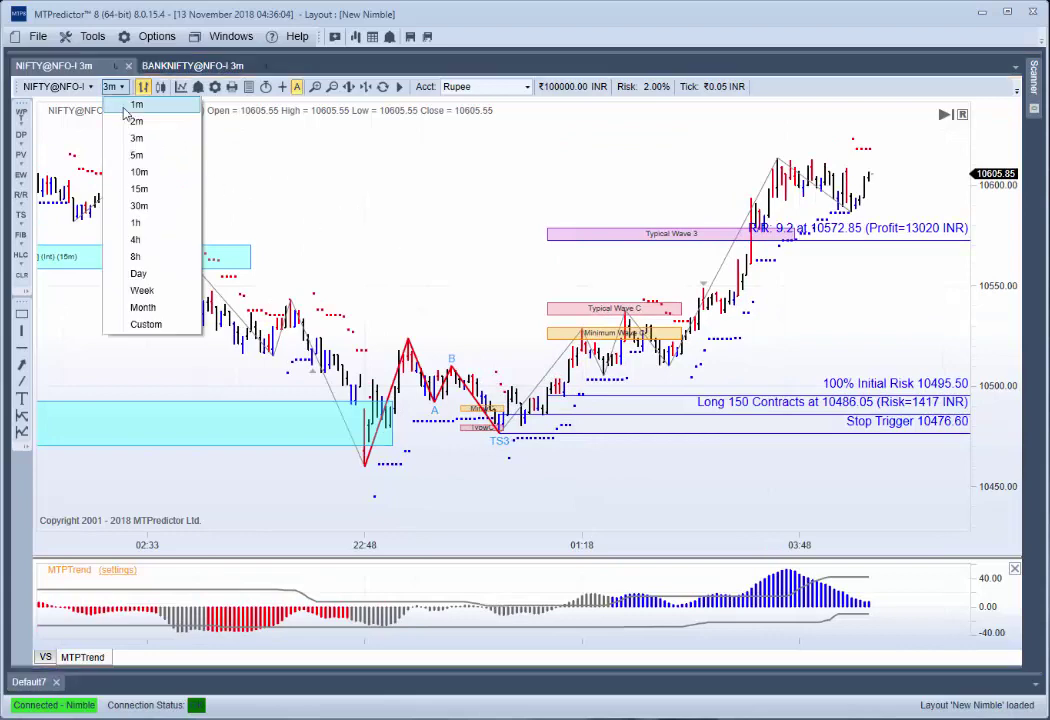
pyautogui.click(137, 189)
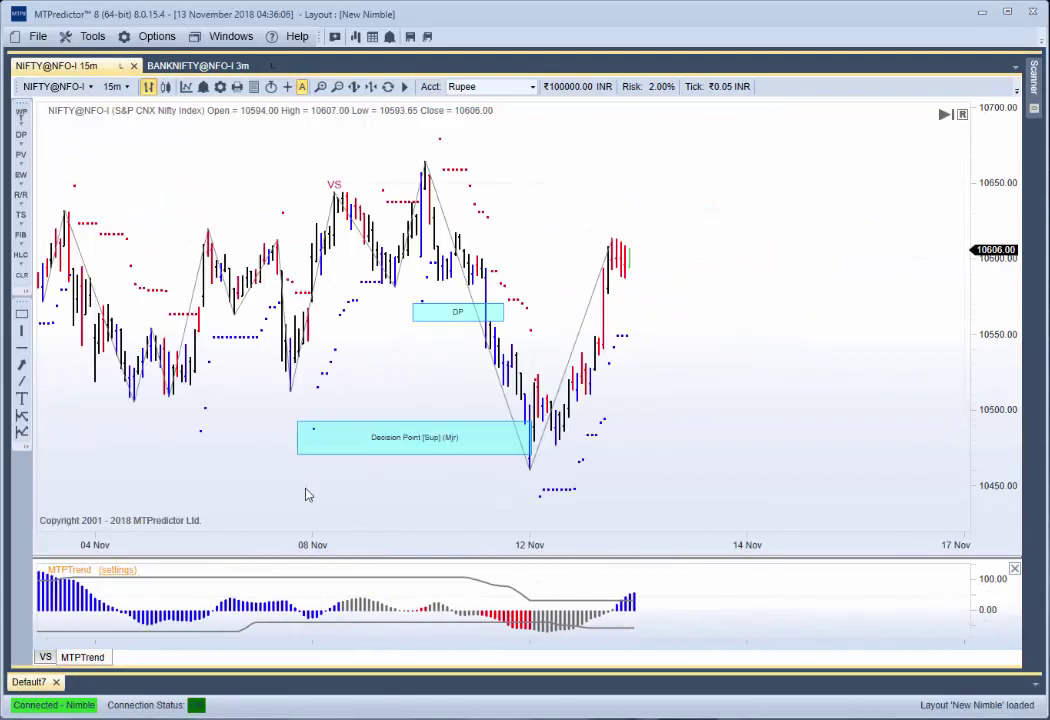
pyautogui.scroll(1, 333, 516)
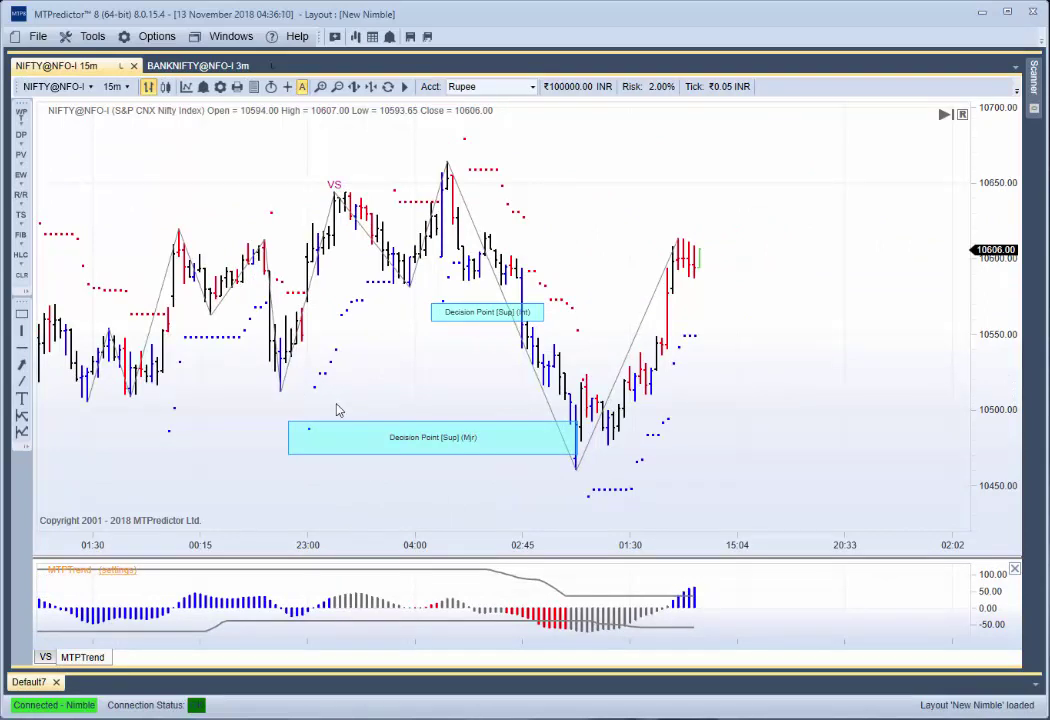
pyautogui.moveTo(552, 442); pyautogui.dragTo(582, 446)
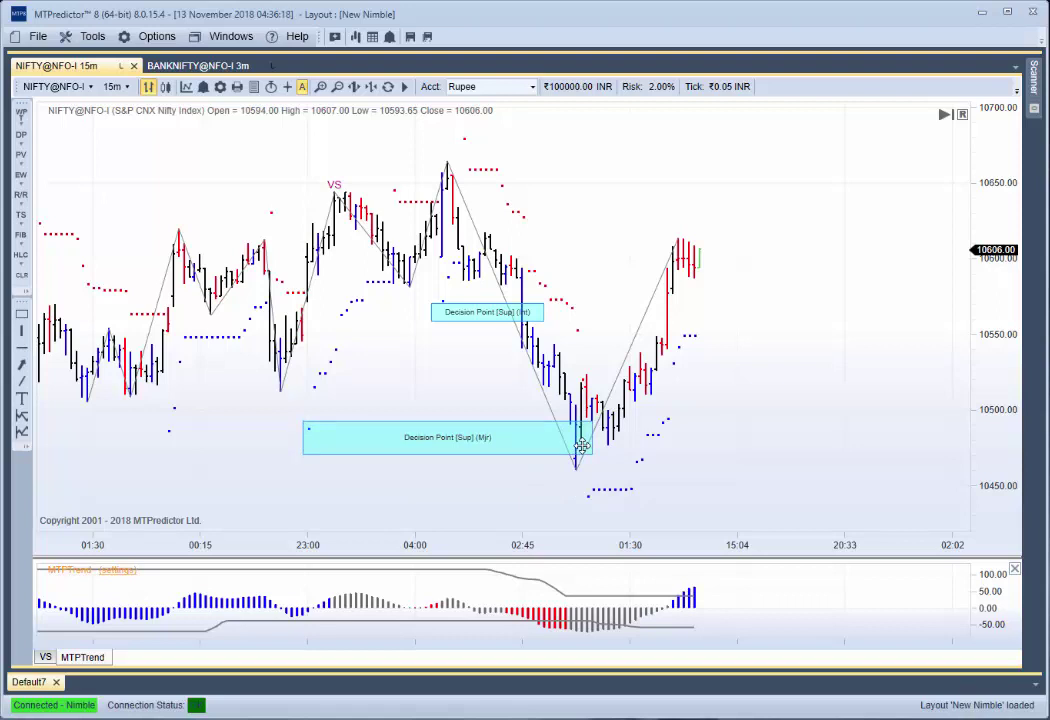
# On BANKNIFTY 3m, show volume bars and add an intermediate support Decision Point at the 00:18 low.
pyautogui.click(188, 68)
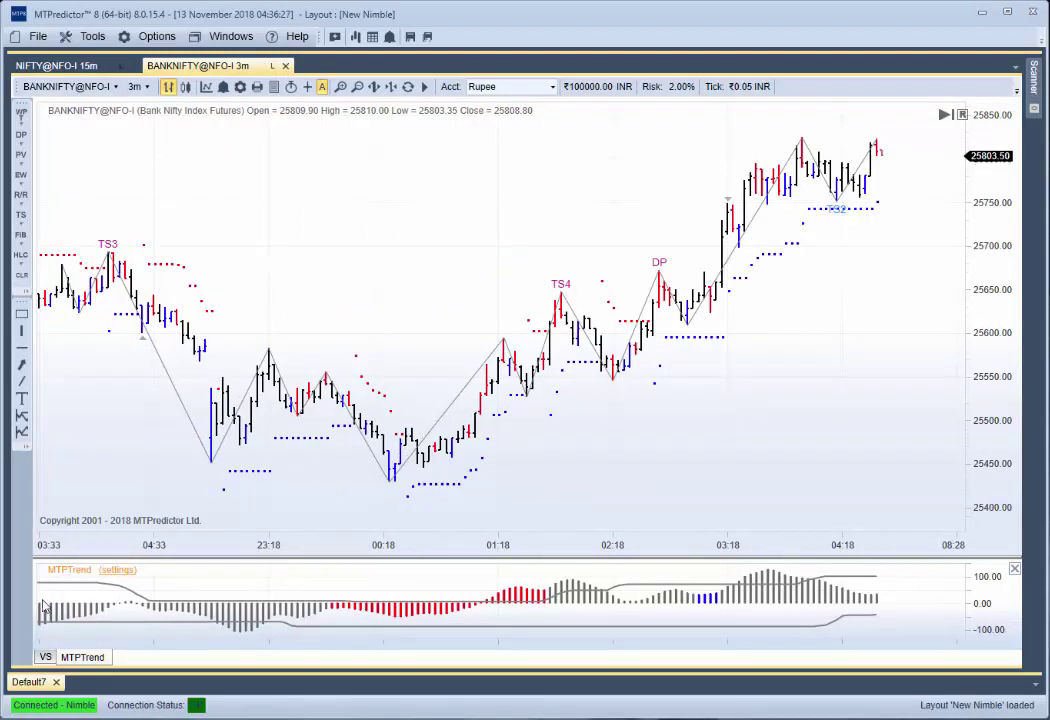
pyautogui.click(45, 657)
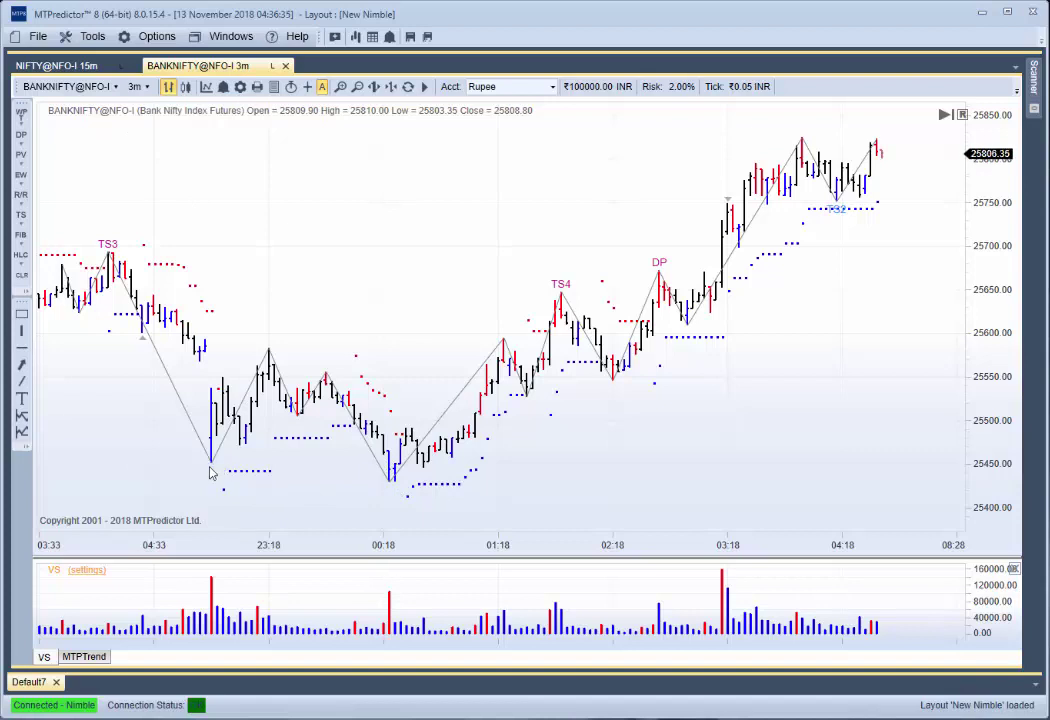
pyautogui.rightClick(236, 450)
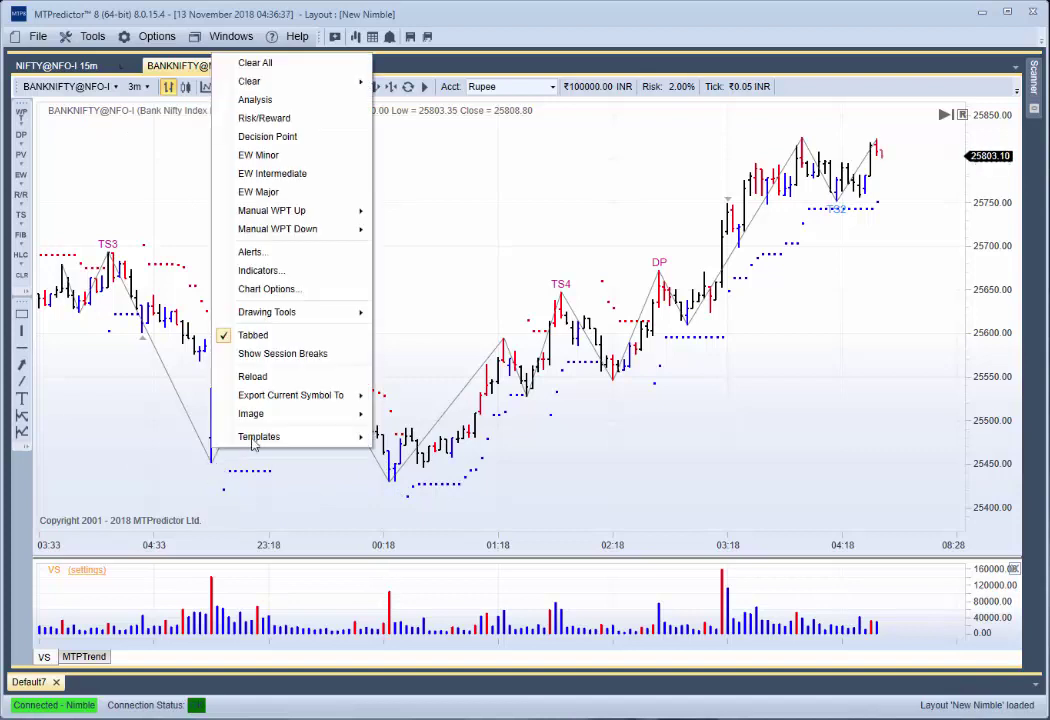
pyautogui.click(305, 138)
pyautogui.moveTo(348, 486); pyautogui.dragTo(389, 485)
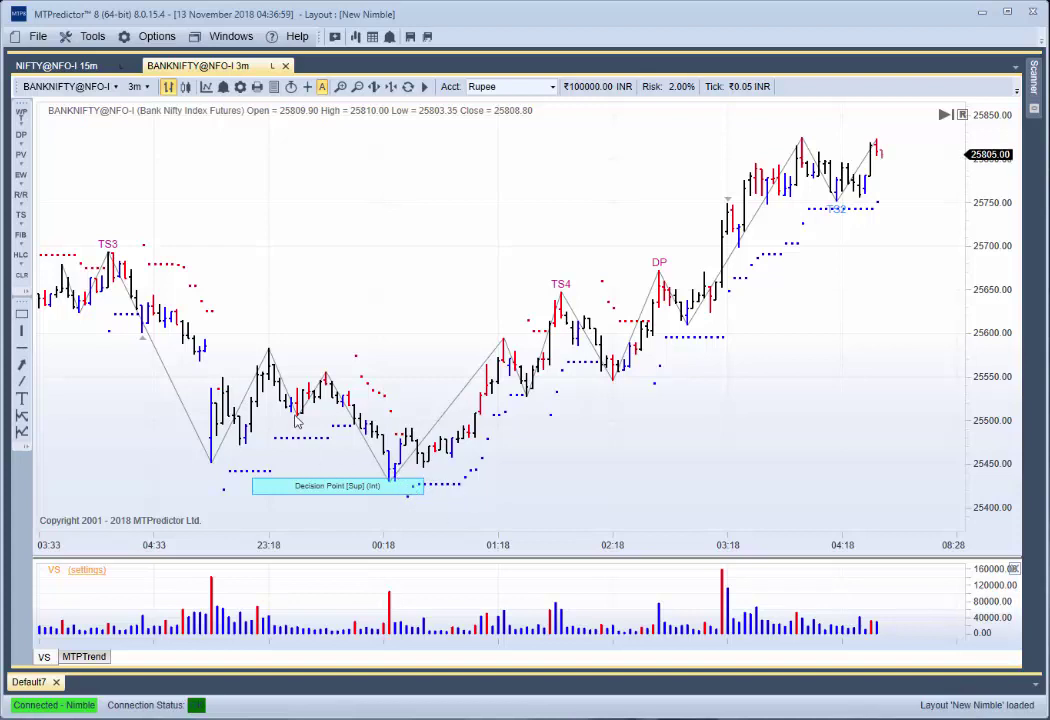
# Clear the Decision Point zone from the BANKNIFTY 3-minute chart and resize the Scanner panel.
pyautogui.rightClick(213, 205)
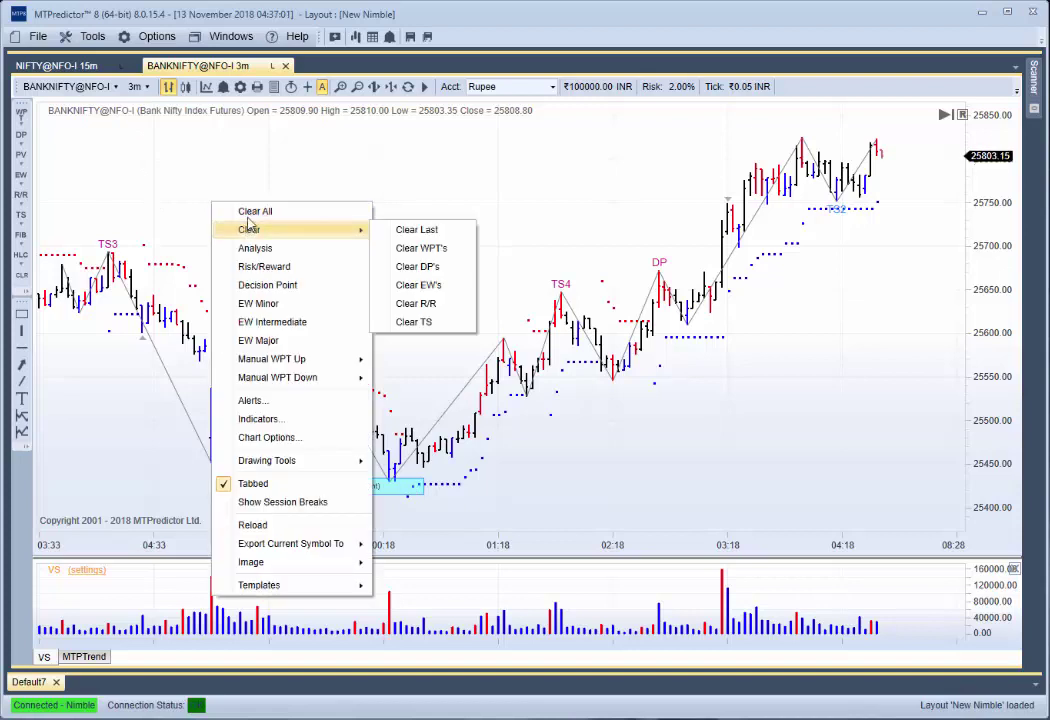
pyautogui.click(252, 211)
pyautogui.click(1033, 80)
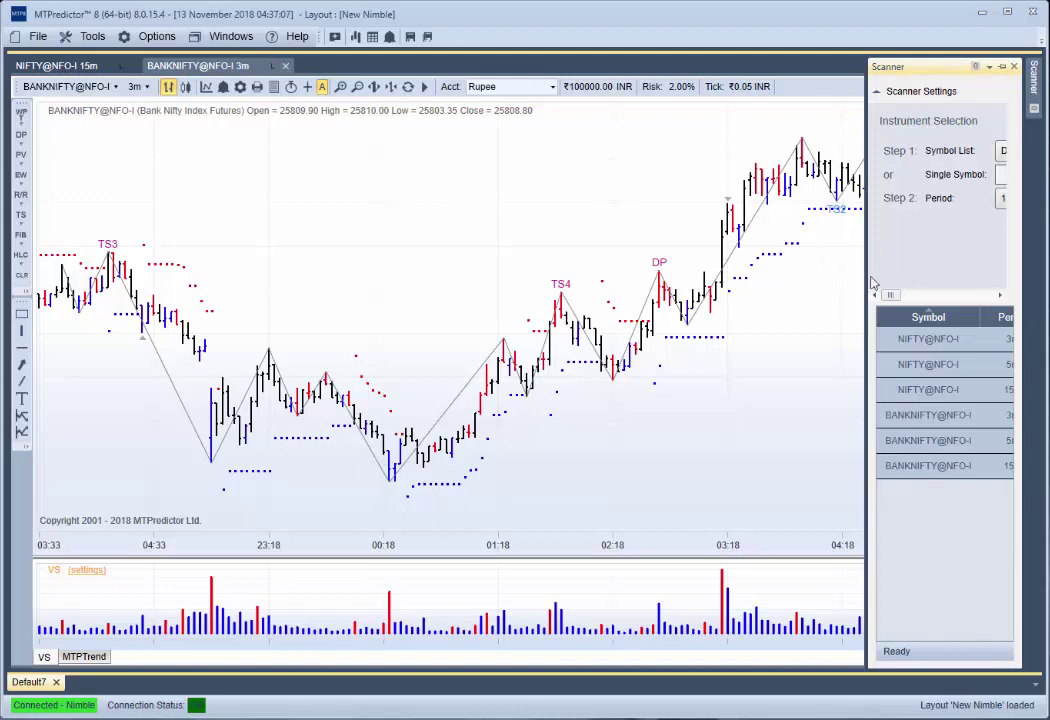
pyautogui.moveTo(865, 280); pyautogui.dragTo(615, 271)
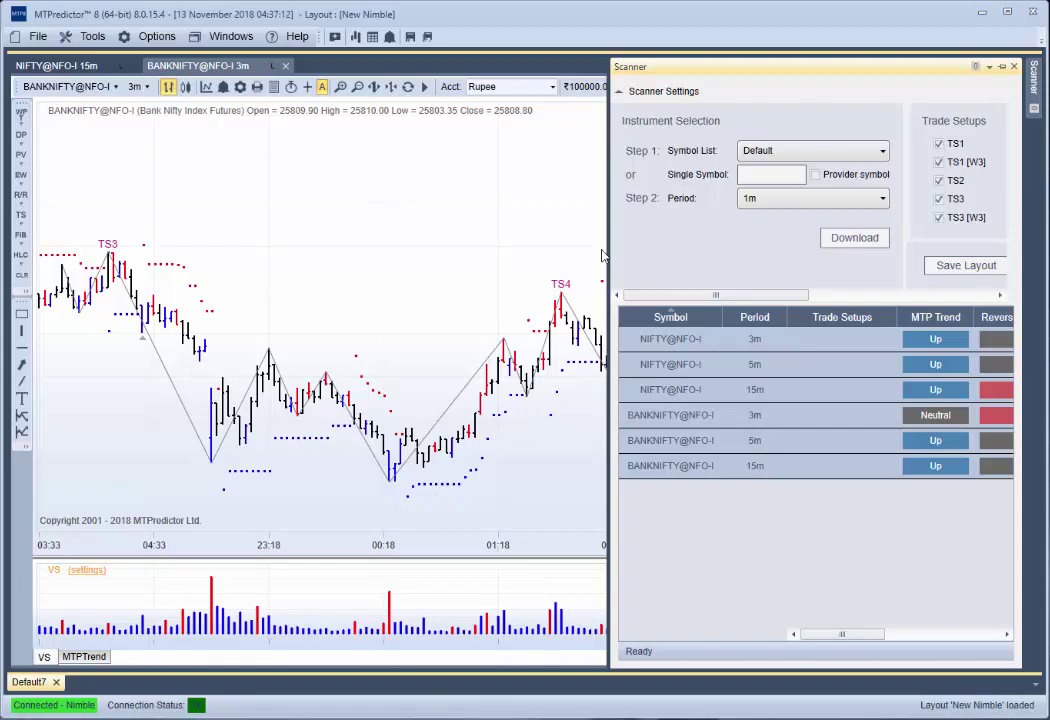
pyautogui.moveTo(608, 241); pyautogui.dragTo(798, 246)
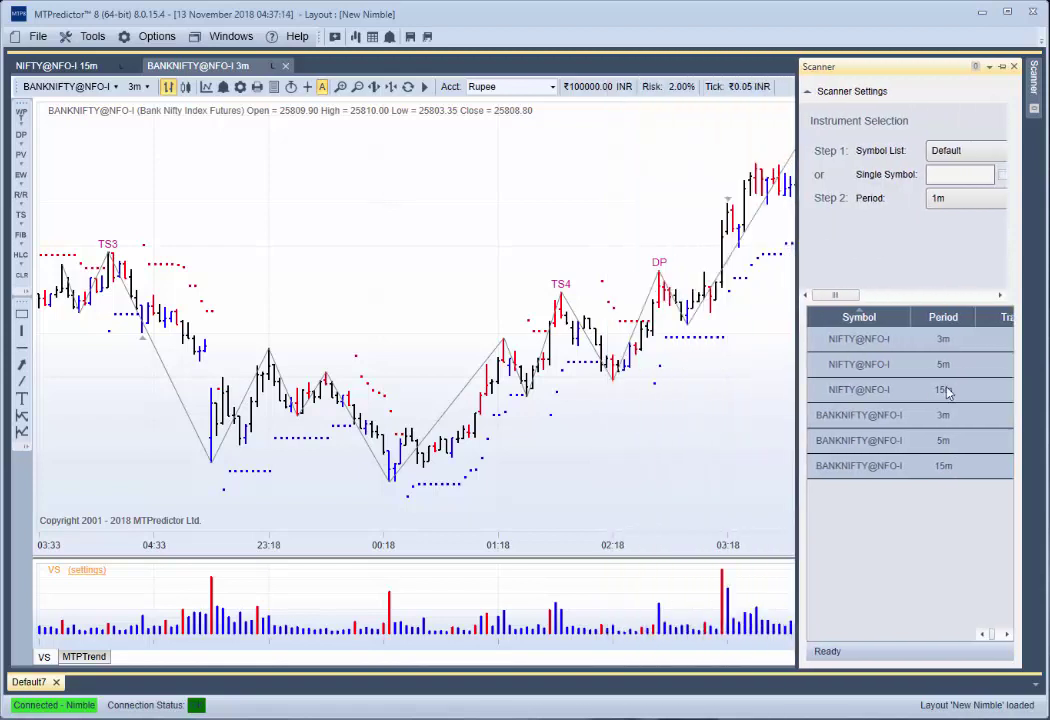
pyautogui.click(134, 86)
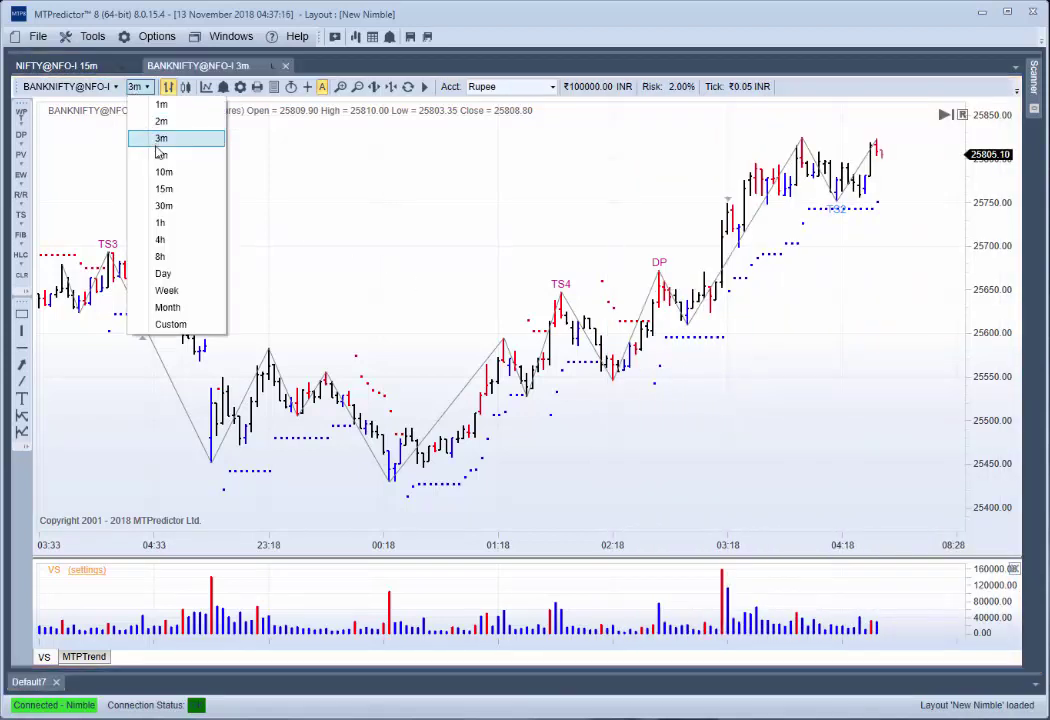
# Switch BANKNIFTY to 5-minute bars and run Analysis for a long entry at 25460.95, stop 25429.10.
pyautogui.click(168, 156)
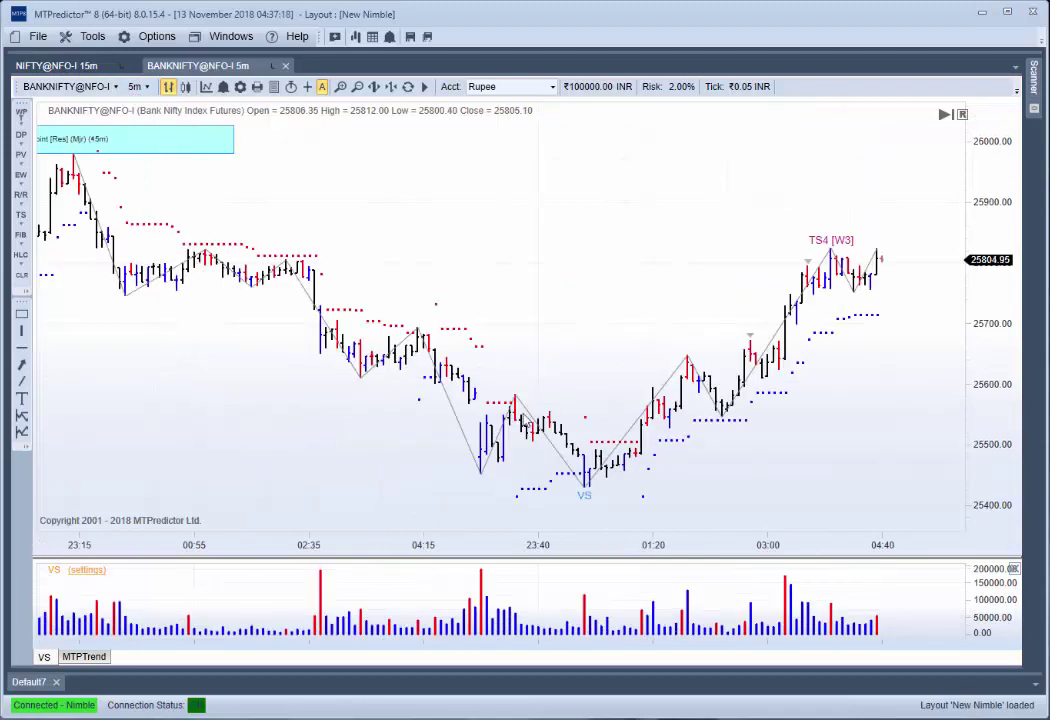
pyautogui.moveTo(567, 366); pyautogui.dragTo(316, 375)
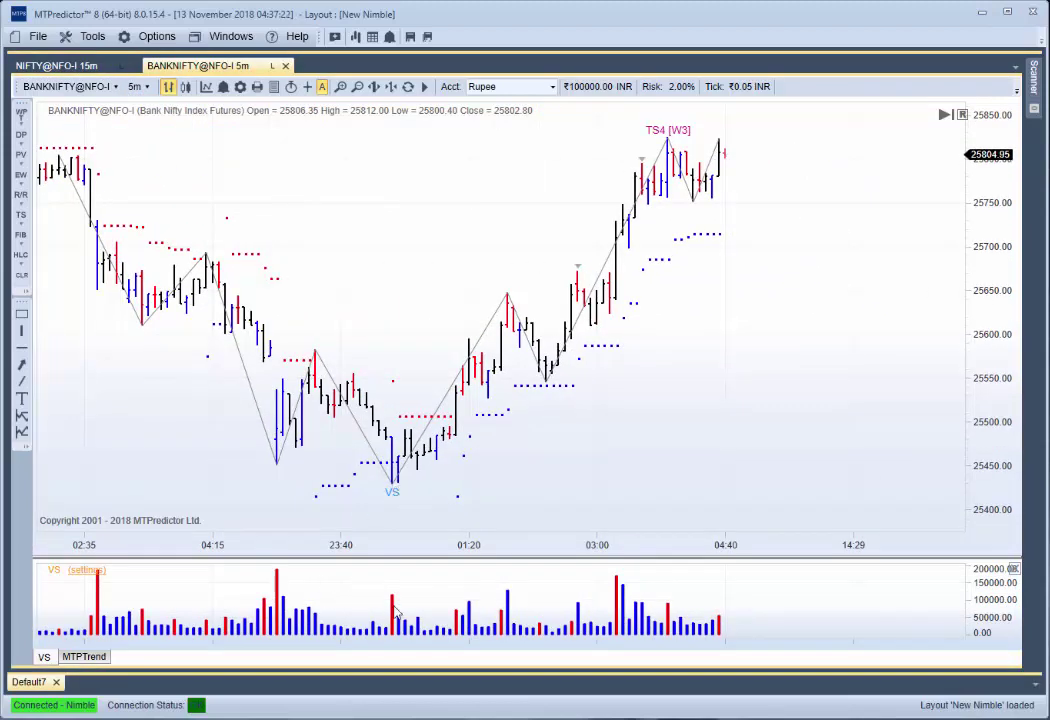
pyautogui.rightClick(402, 466)
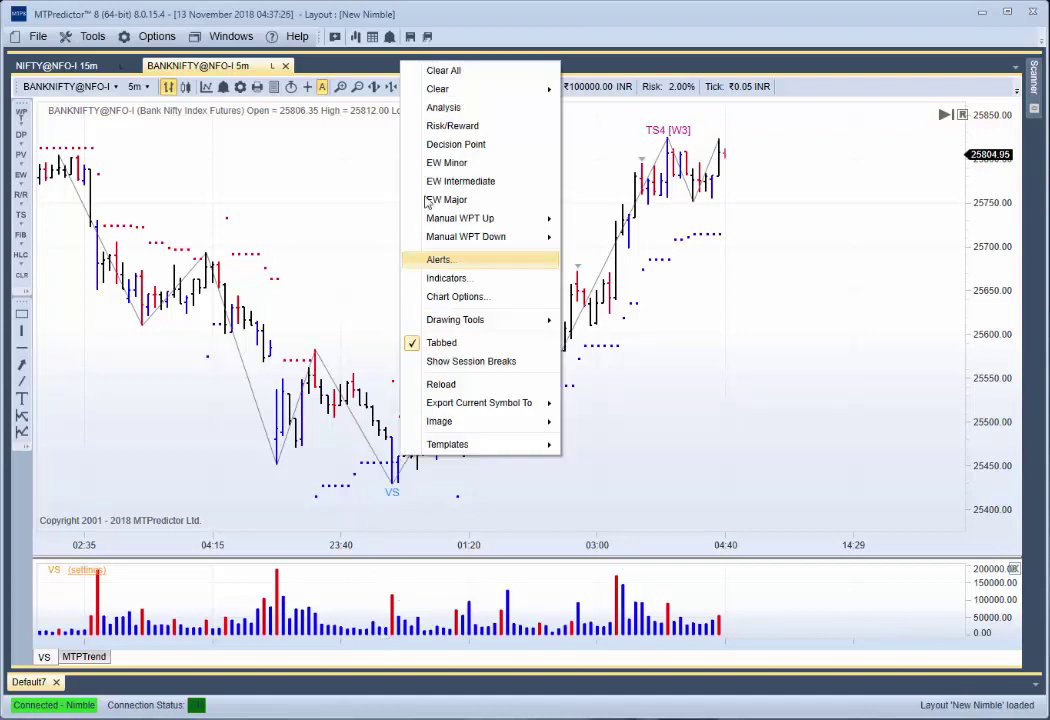
pyautogui.click(443, 107)
# Review the analysis, then return to the NIFTY 15-minute chart.
pyautogui.scroll(-1, 496, 321)
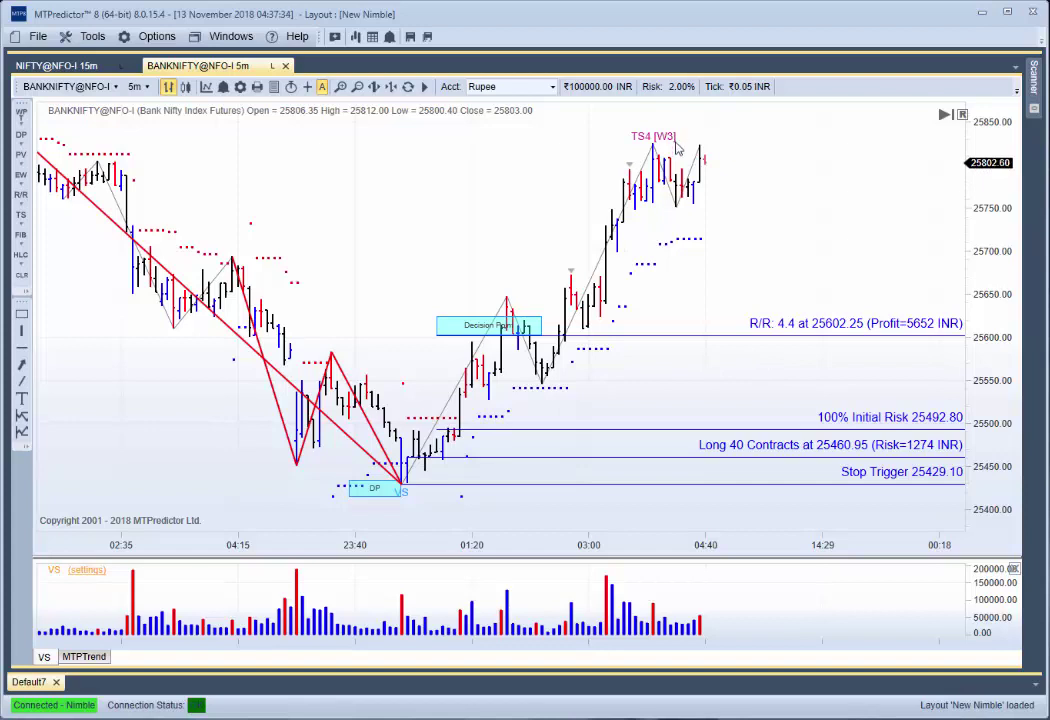
pyautogui.scroll(1, 313, 226)
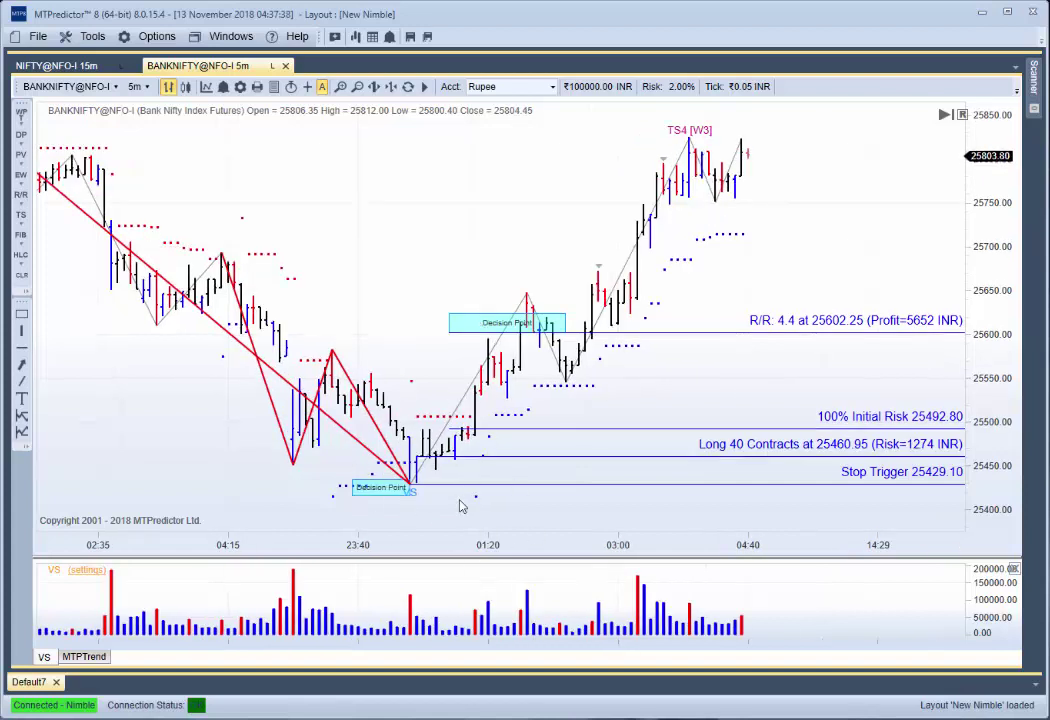
pyautogui.click(55, 65)
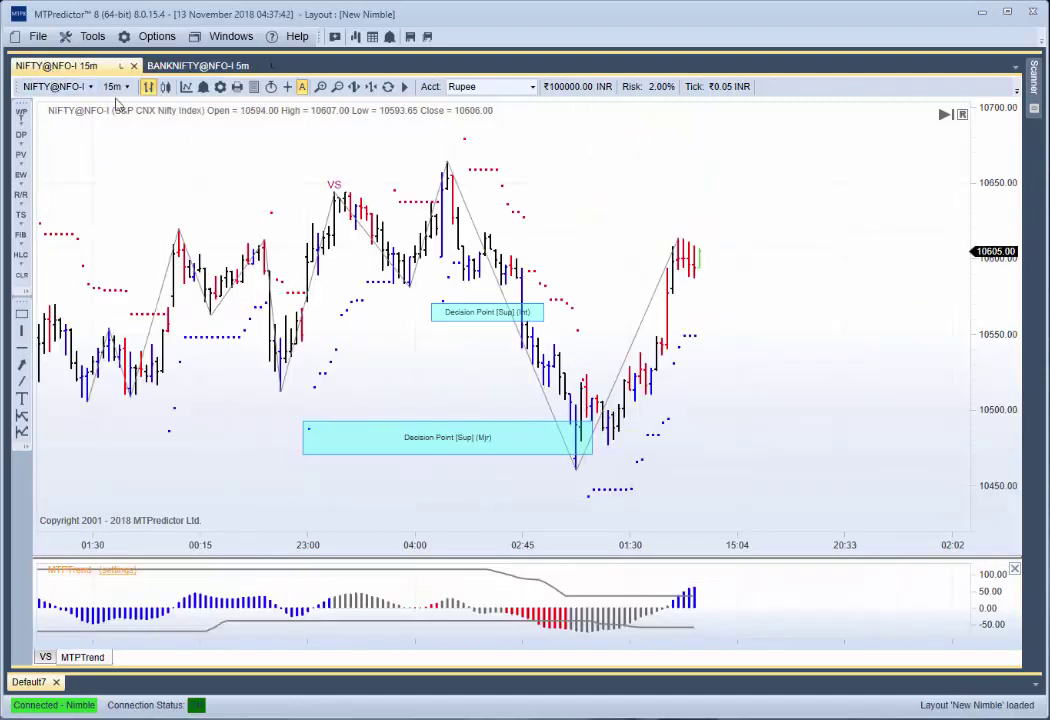
# Switch NIFTY to 3-minute bars and dock the BANKNIFTY 5-minute chart beside it.
pyautogui.click(112, 87)
pyautogui.click(140, 139)
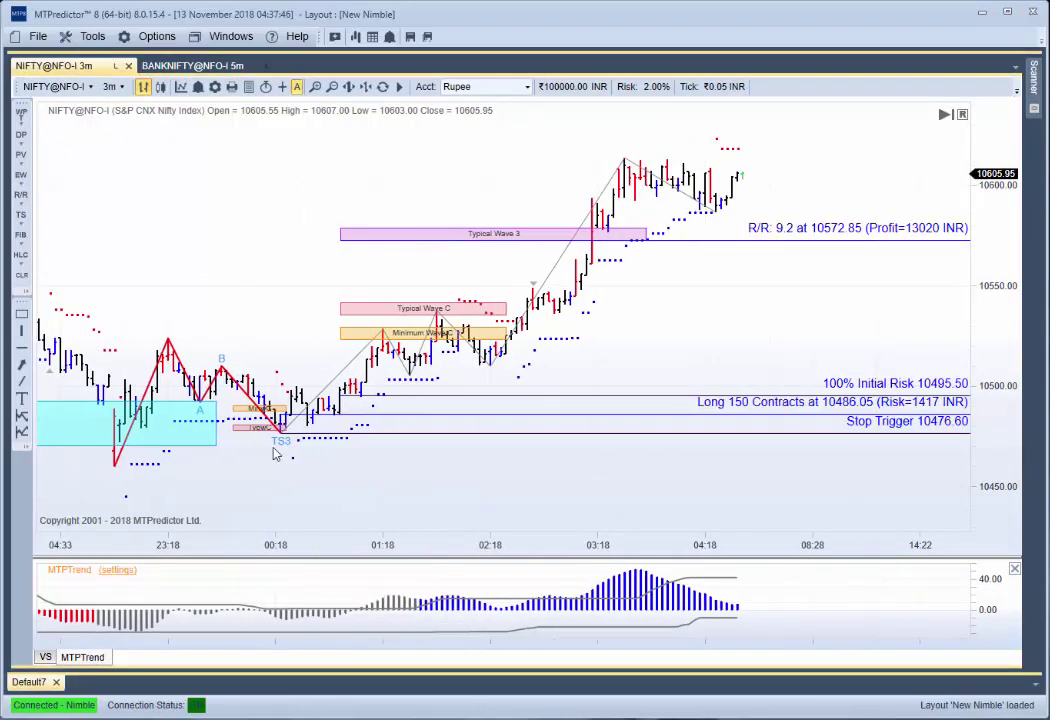
pyautogui.moveTo(215, 68); pyautogui.dragTo(547, 365)
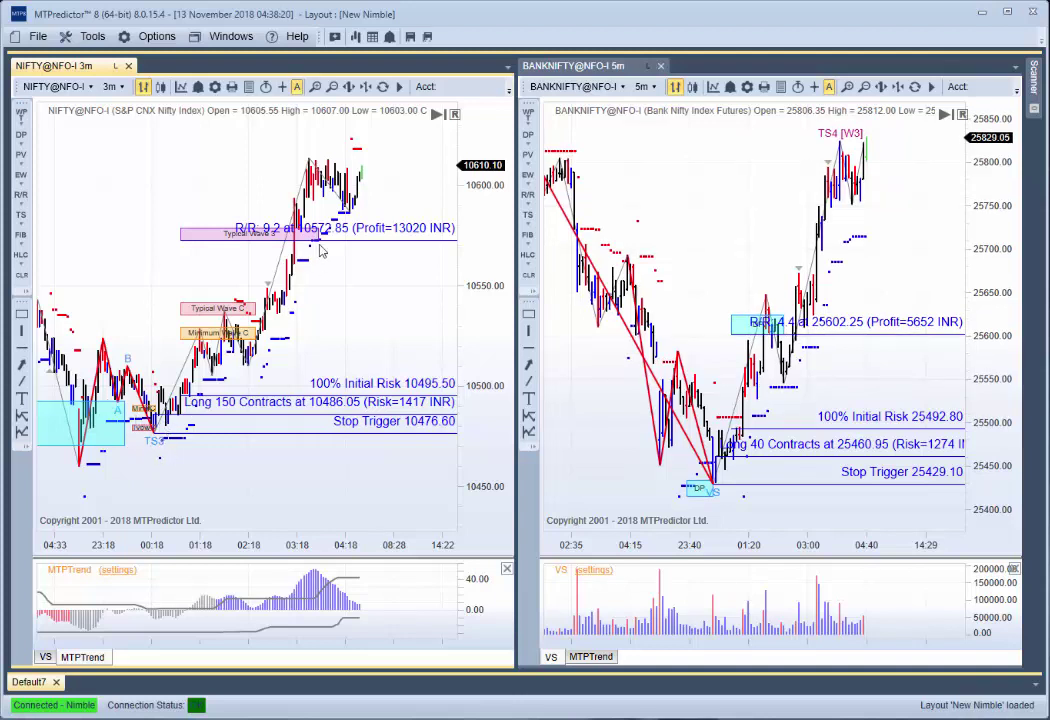
# Put the BANKNIFTY 5-minute chart back into the tab strip.
pyautogui.scroll(2, 664, 405)
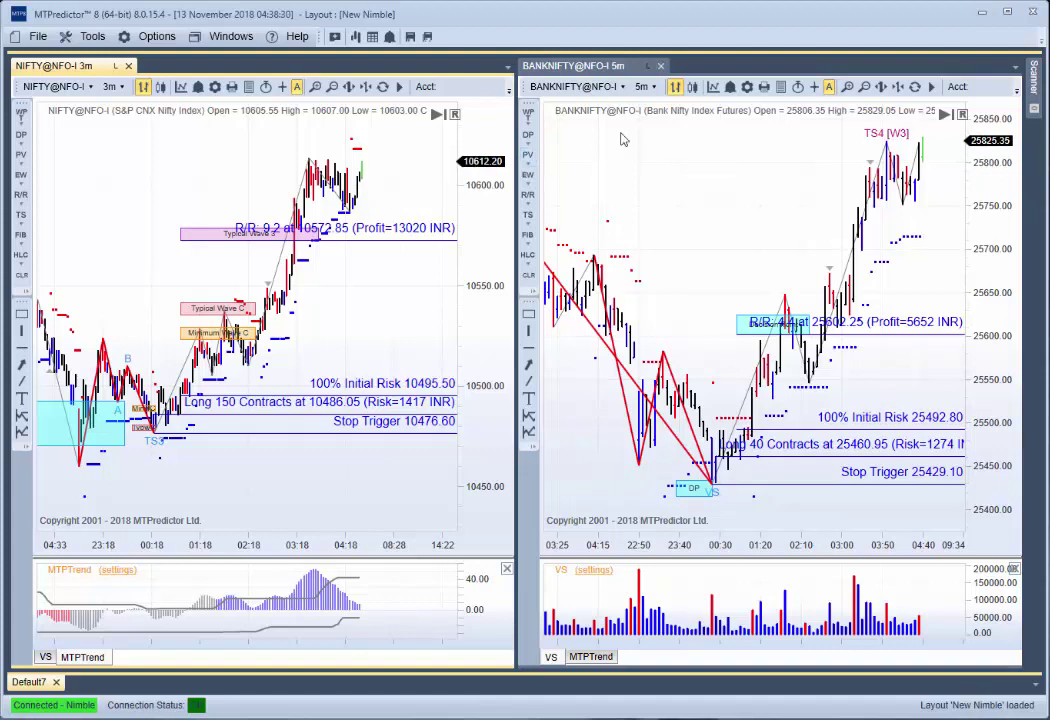
pyautogui.moveTo(609, 65); pyautogui.dragTo(518, 352)
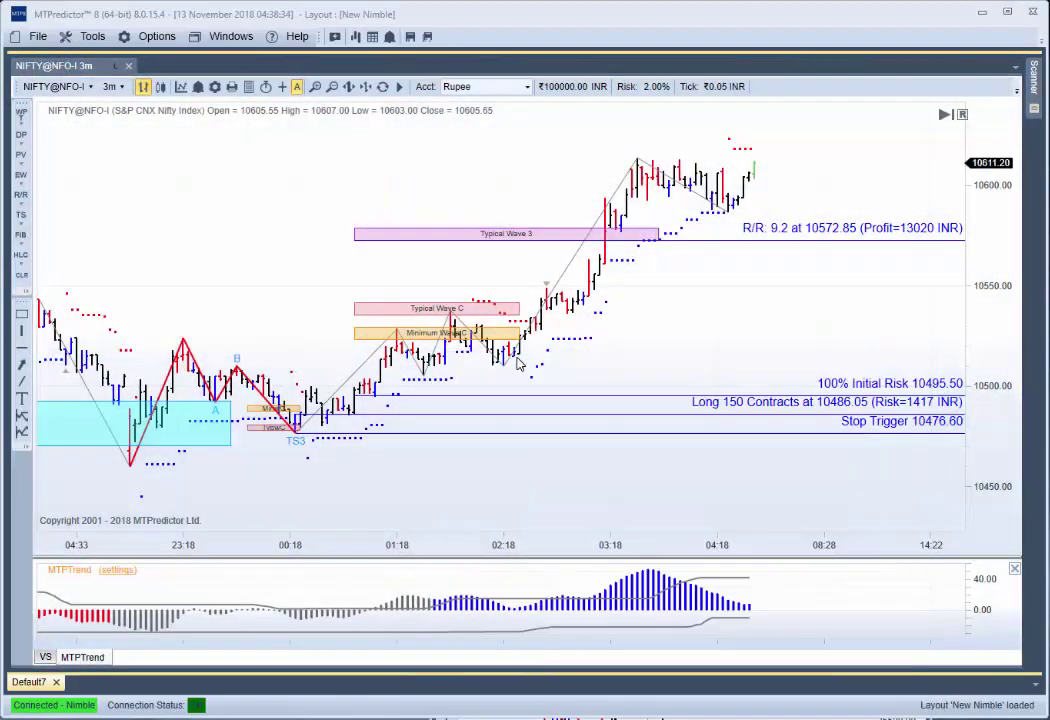
pyautogui.scroll(-3, 518, 354)
# On the NIFTY 3-minute chart, stretch the lower cyan Decision Point zone further right.
pyautogui.click(50, 65)
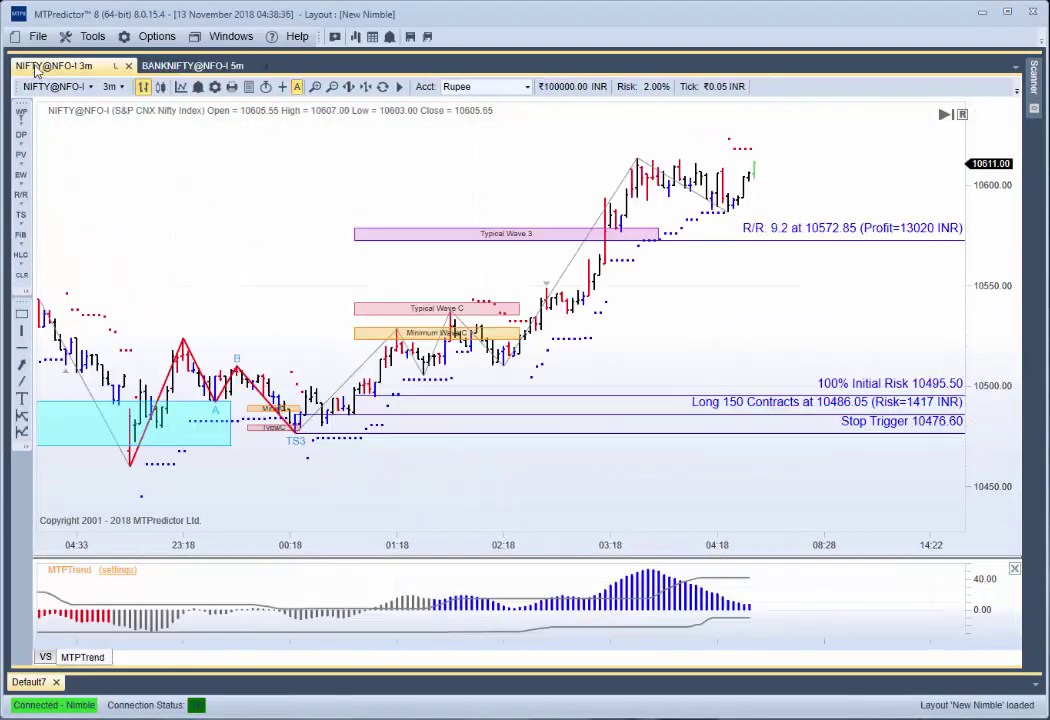
pyautogui.scroll(-3, 400, 208)
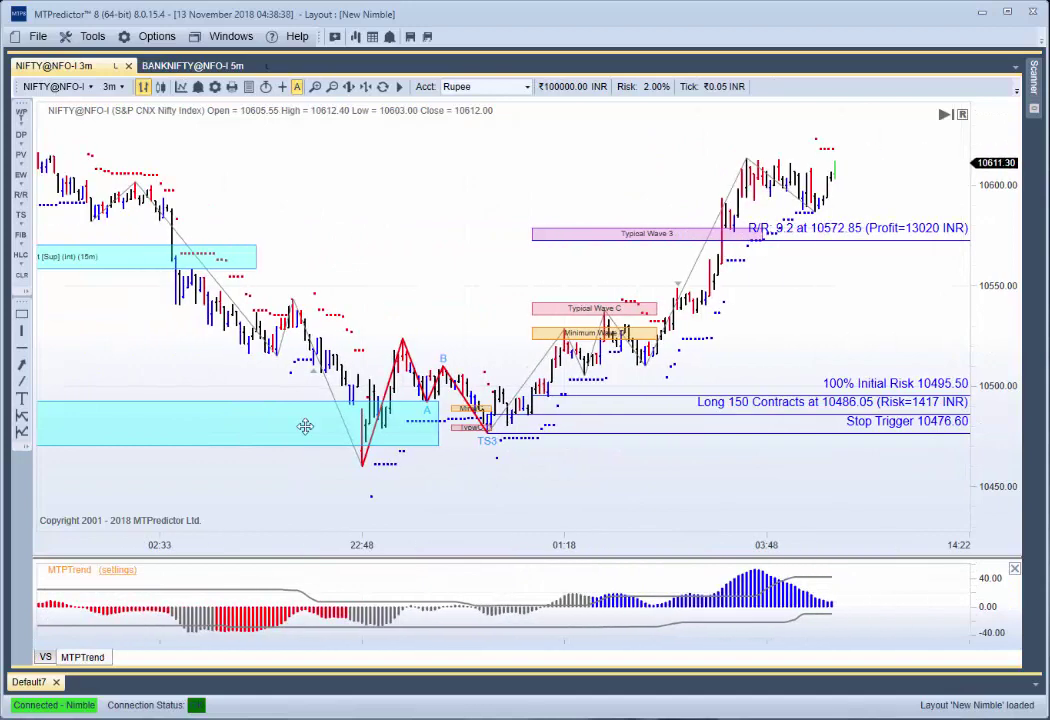
pyautogui.moveTo(277, 431); pyautogui.dragTo(342, 431)
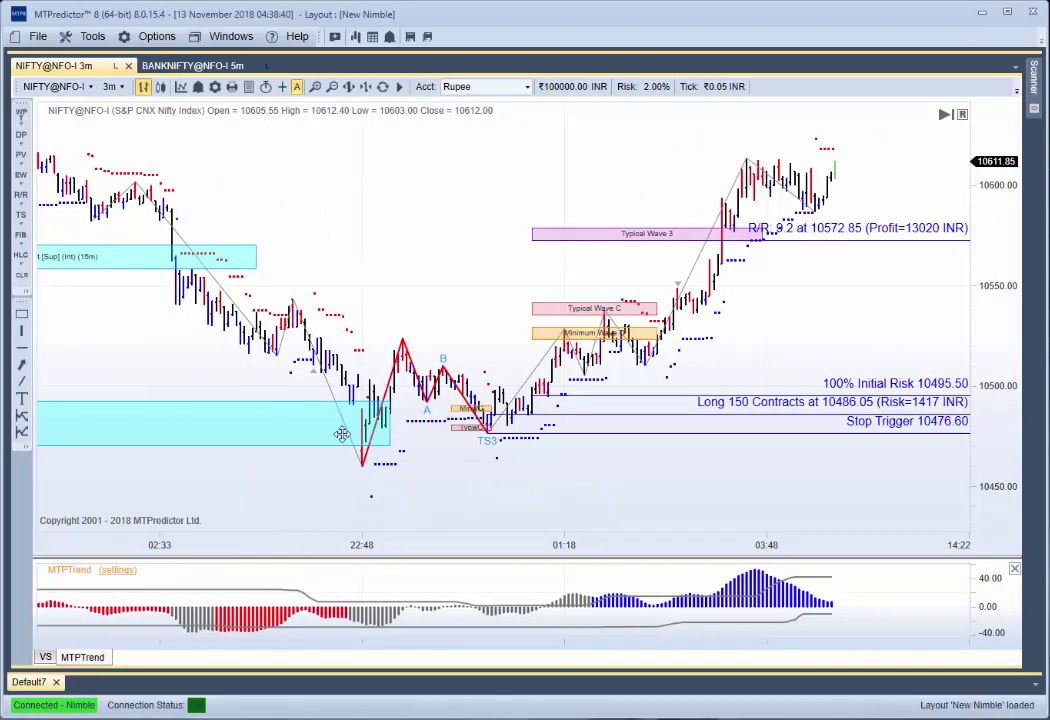
pyautogui.hscroll(3, 316, 485)
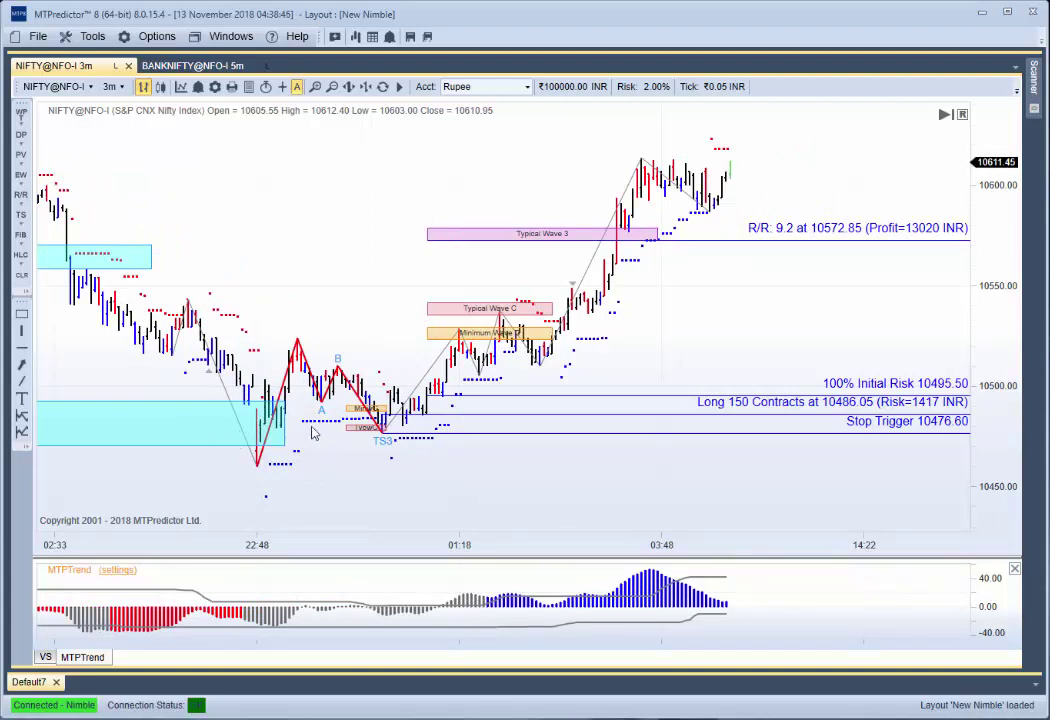
pyautogui.scroll(1, 268, 453)
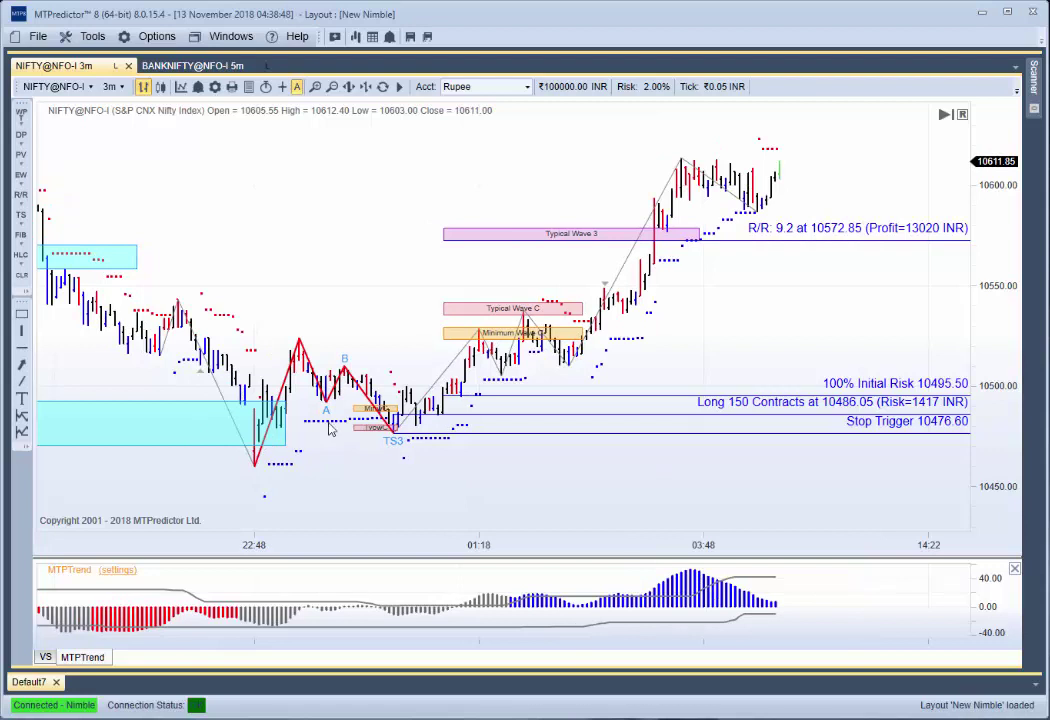